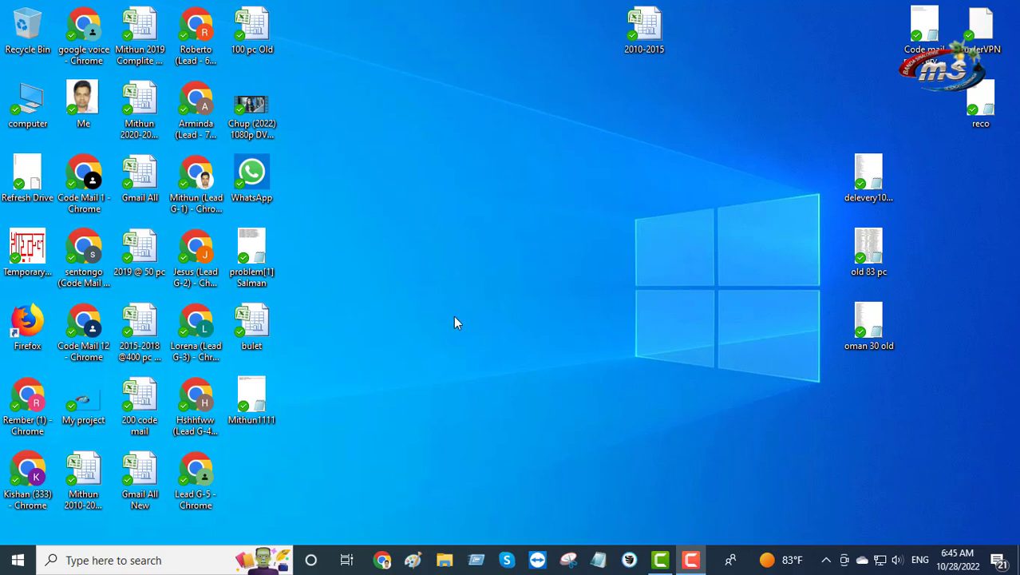
Launch Chrome, search Google for 'youtube' and go to the YouTube home page
double_click(92, 191)
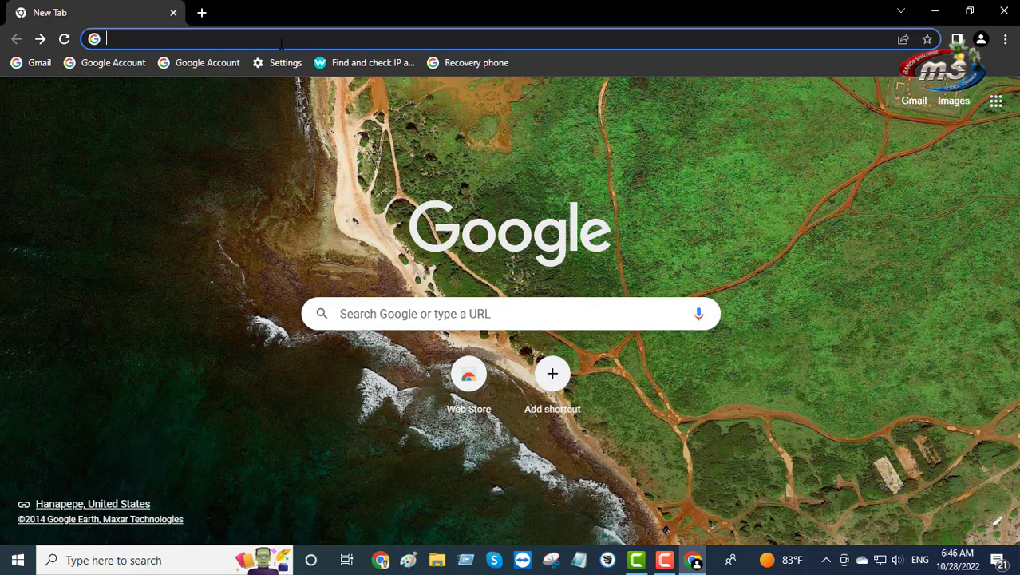
text(y)
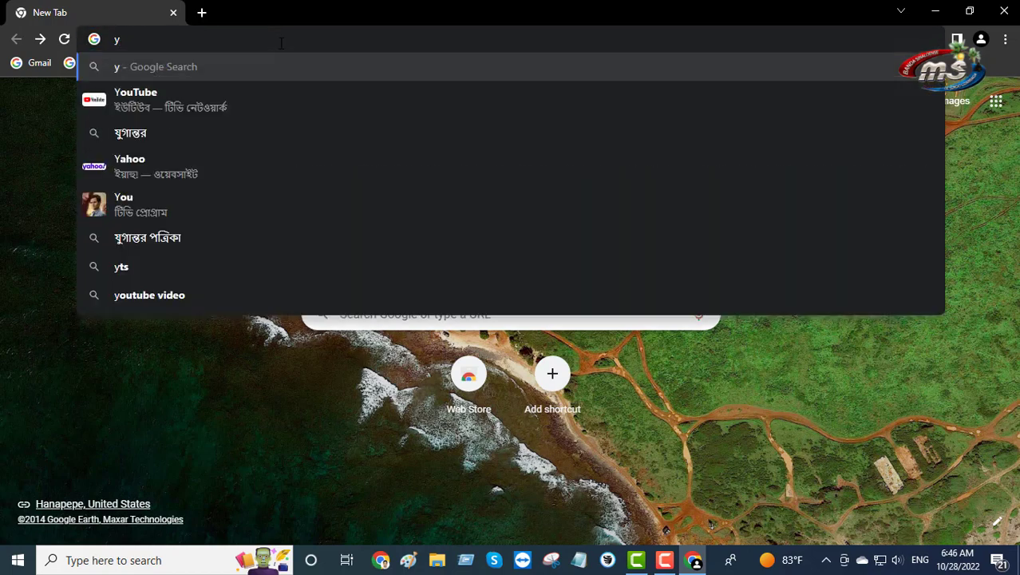
click(132, 96)
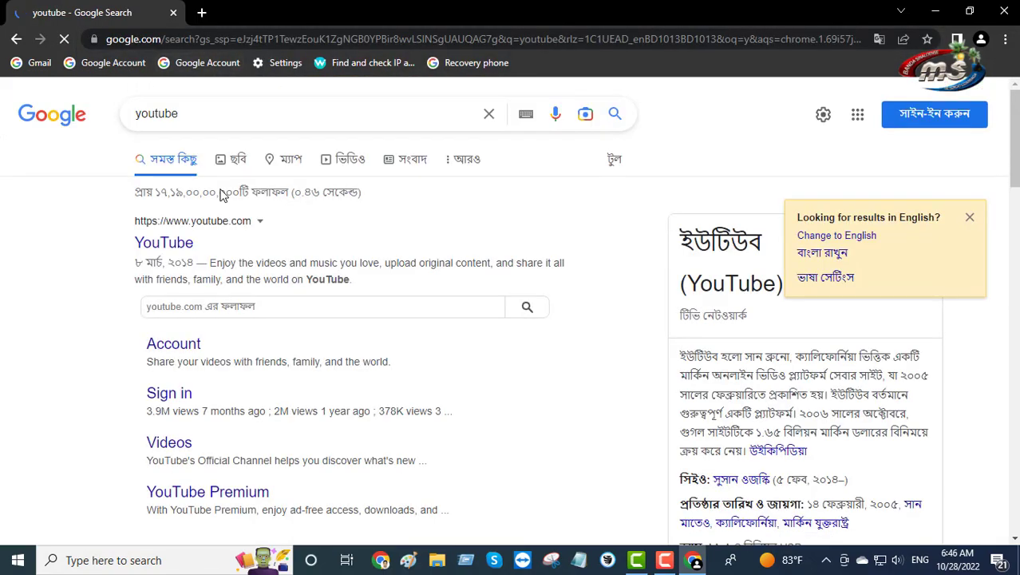
click(165, 239)
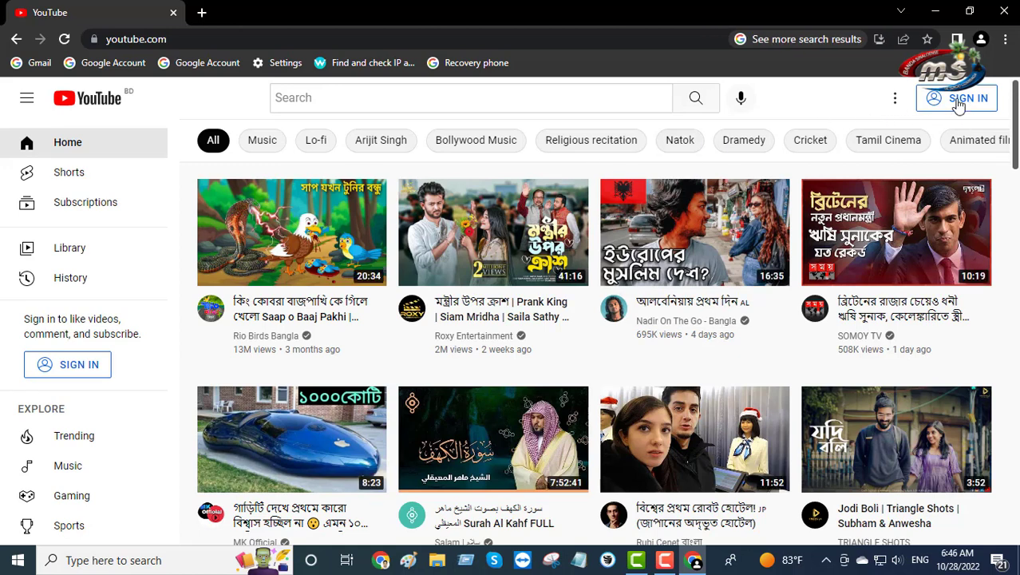
Sign in to YouTube with the Google account's e-mail address and password
click(957, 101)
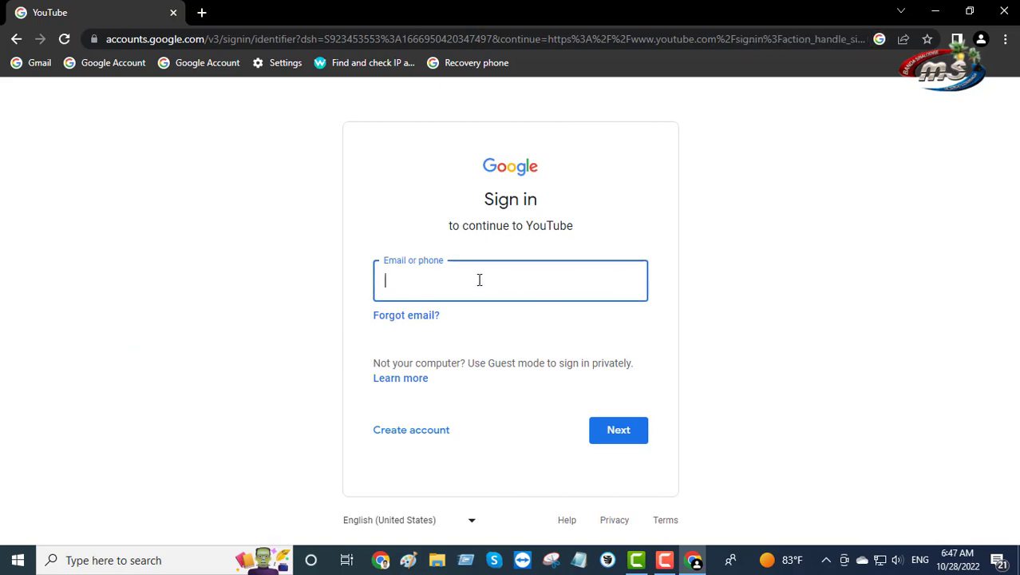
text(aa)
key(BackSpace)
key(BackSpace)
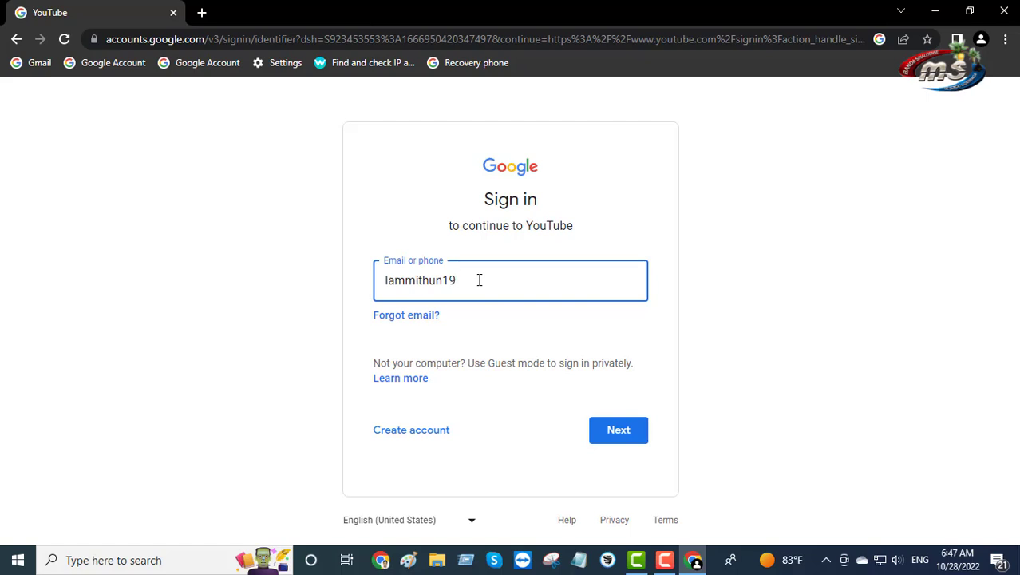
click(590, 435)
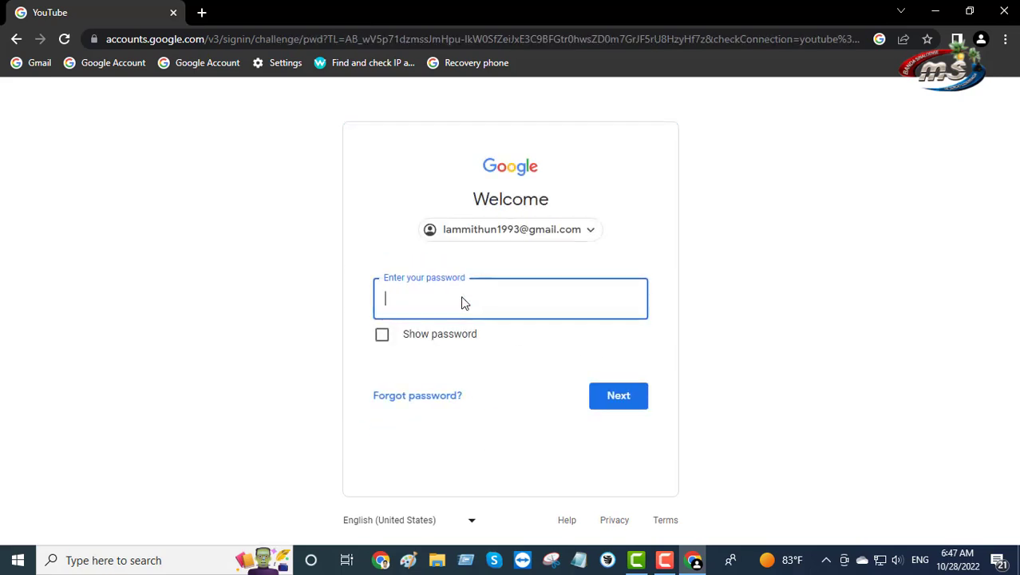
text(•••••••••••••)
click(602, 396)
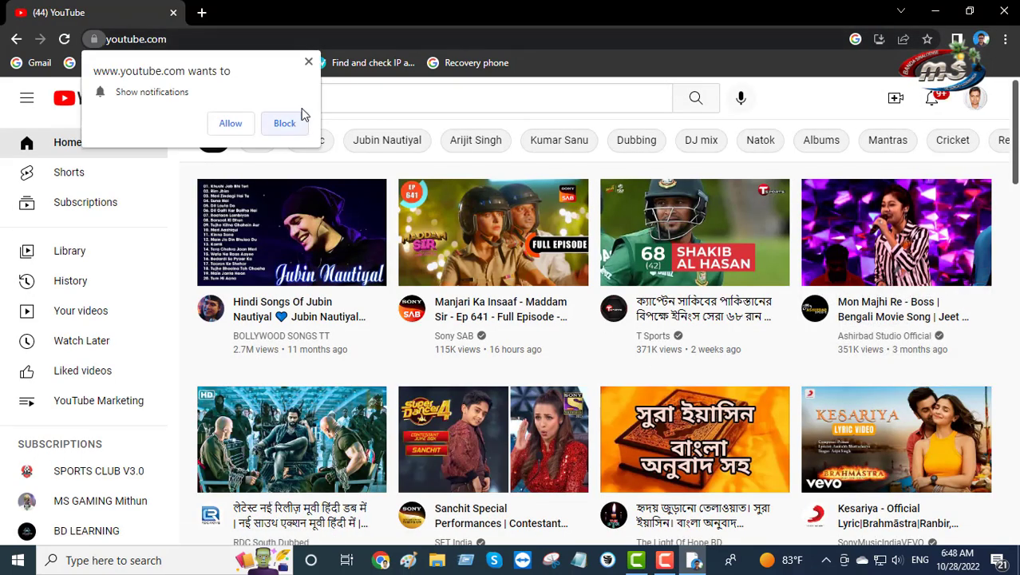
Block the notification prompt, briefly open and close a new tab, then reopen the account menu
click(308, 62)
click(978, 104)
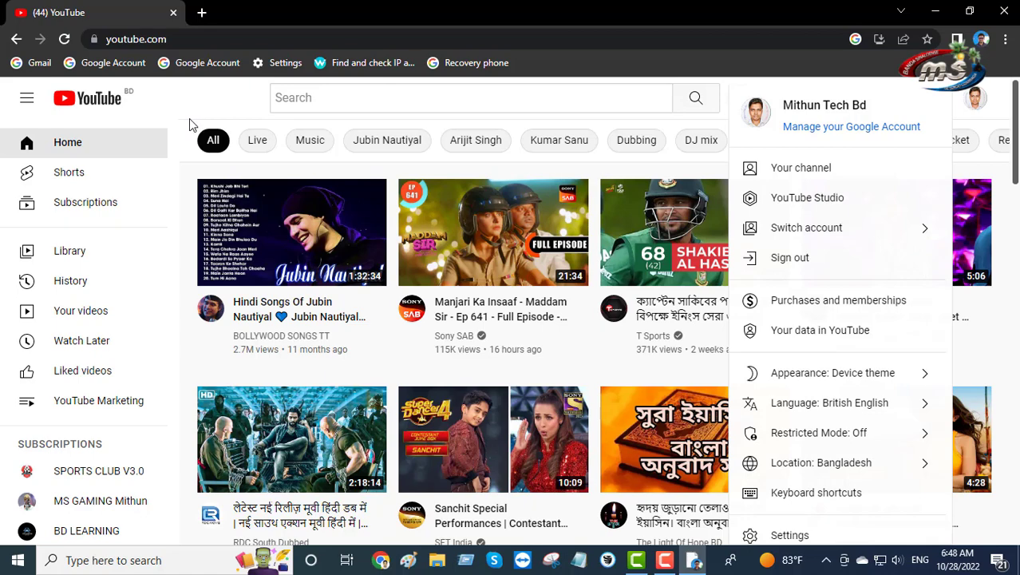
click(202, 12)
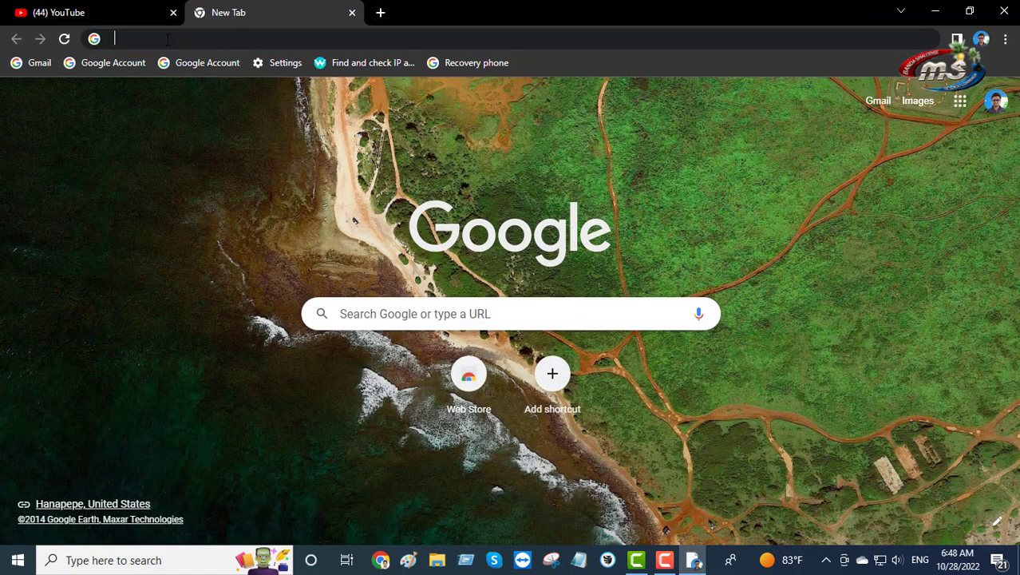
click(167, 38)
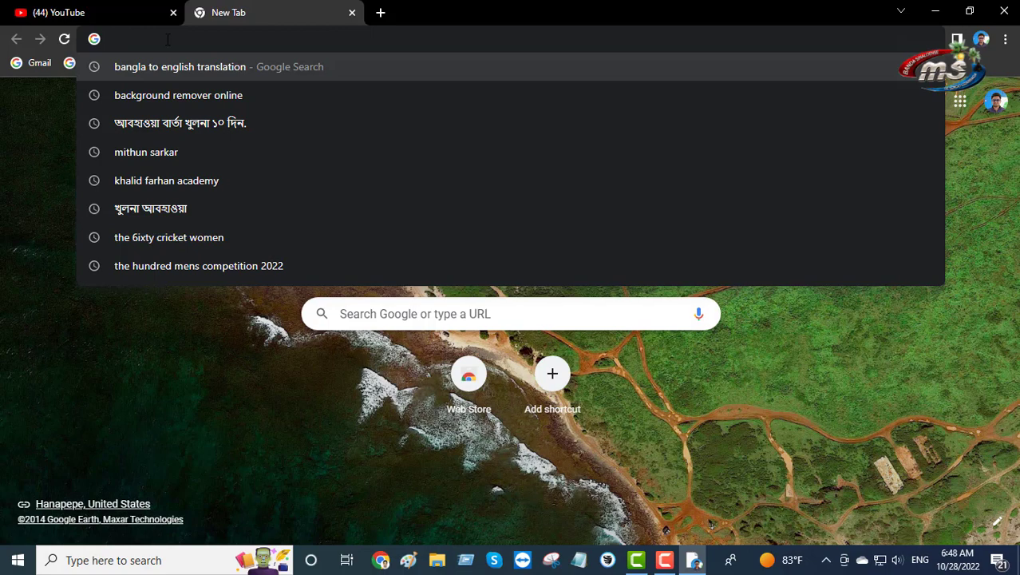
click(352, 12)
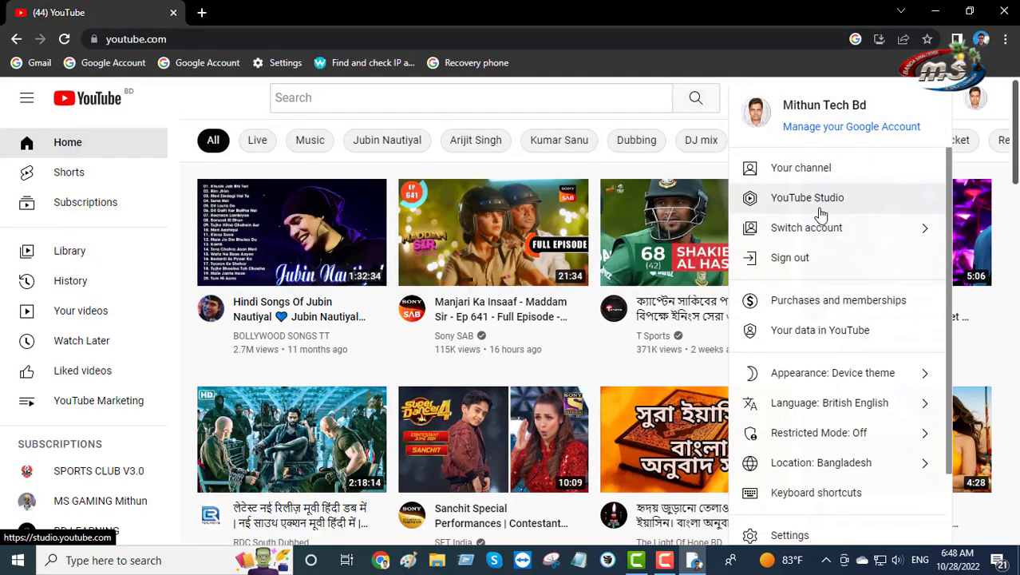
click(611, 172)
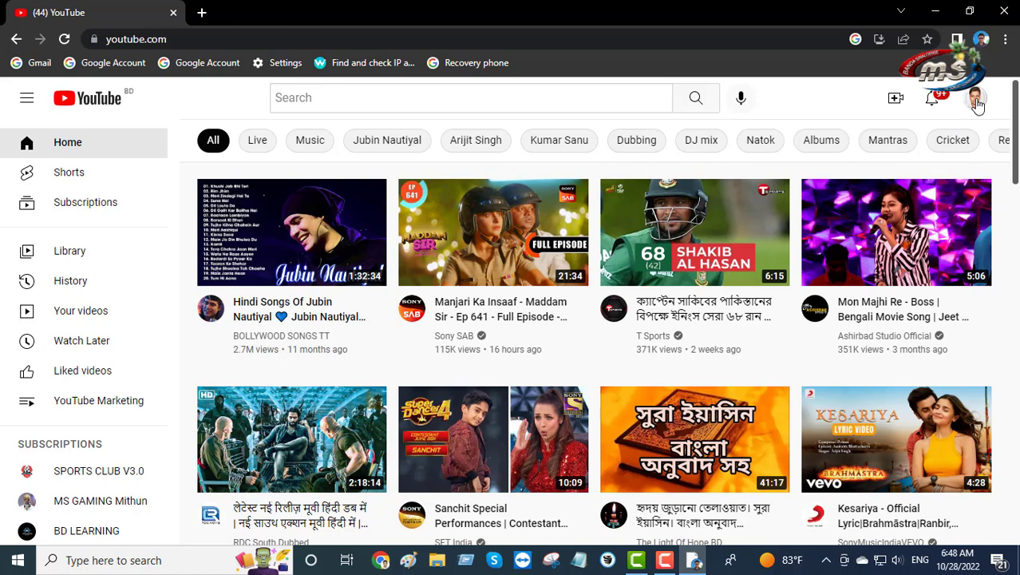
click(975, 100)
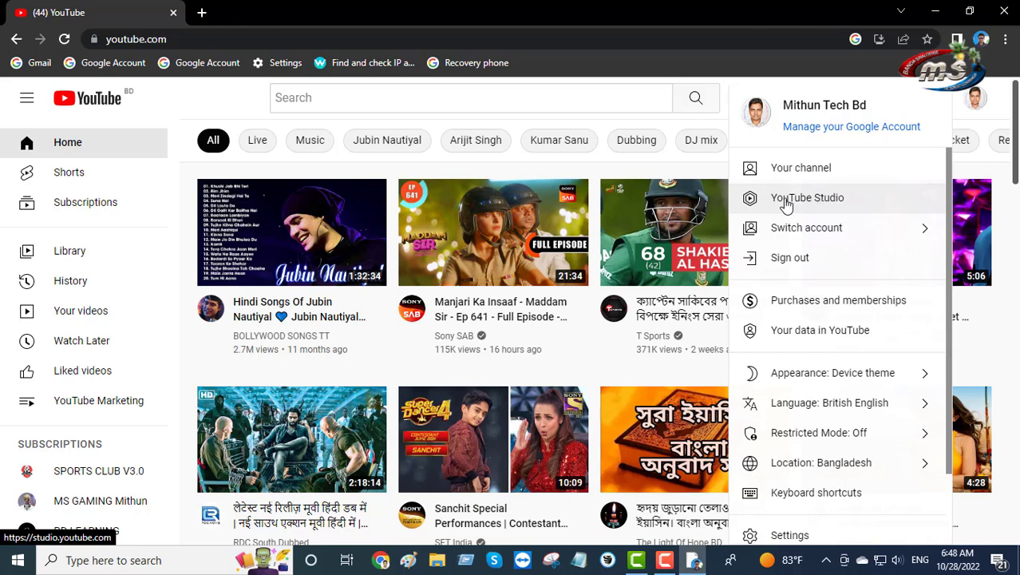
Open YouTube Studio's Monetisation page and view the criteria: 1,119 subscribers, 4,003 watch hours
click(786, 200)
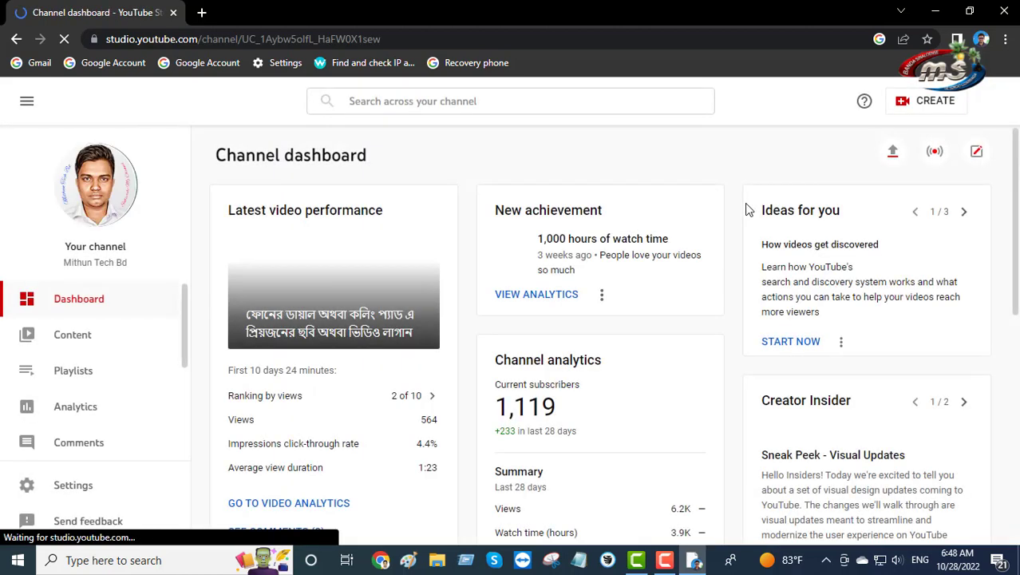
scroll(698, 233, down, 5)
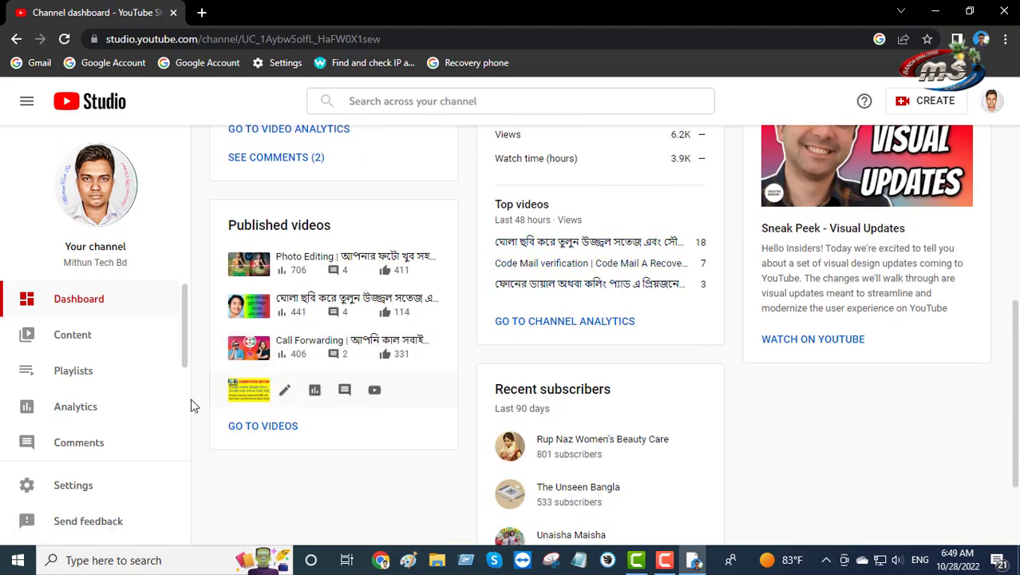
scroll(110, 361, down, 3)
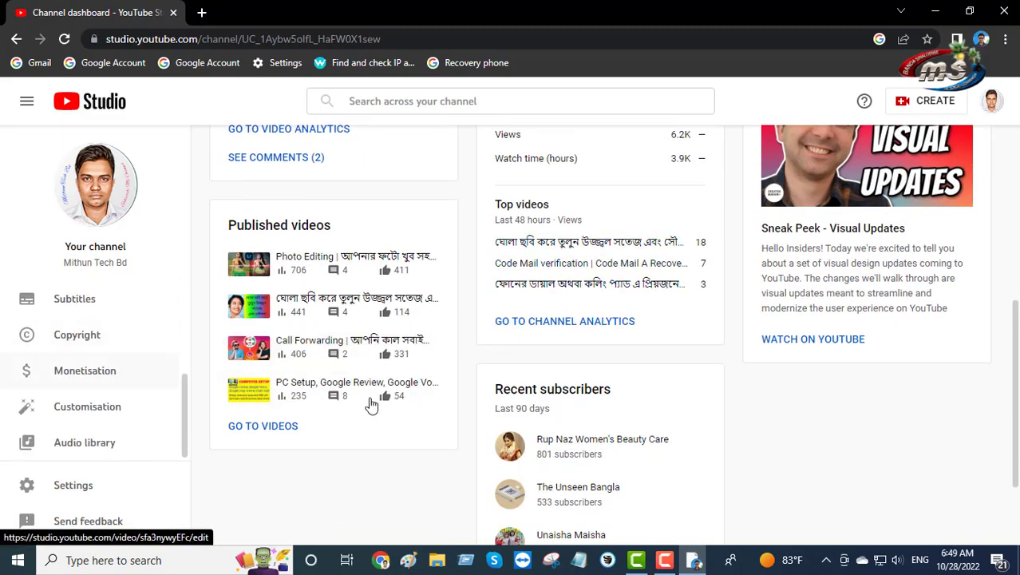
scroll(403, 394, down, 3)
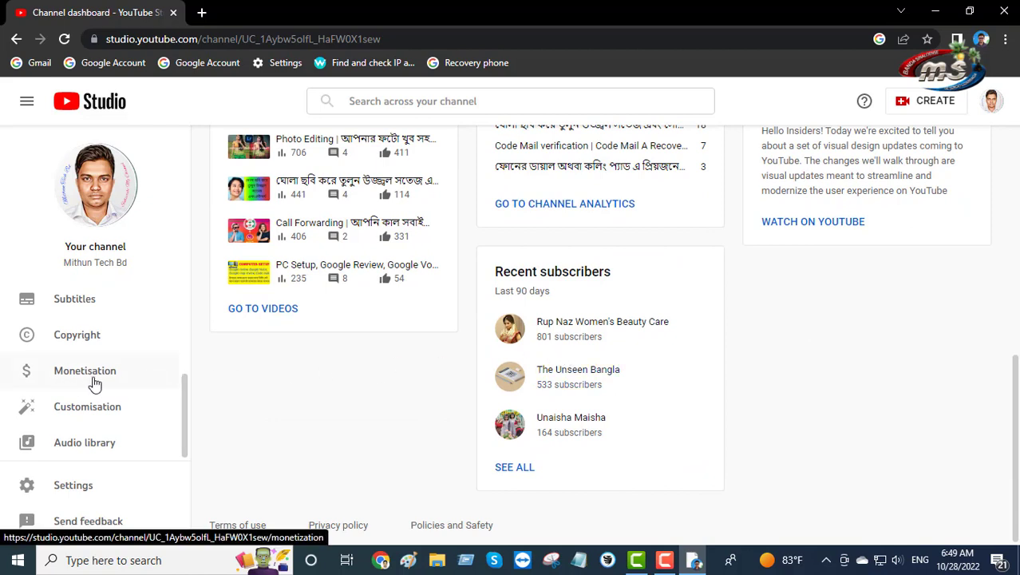
click(62, 380)
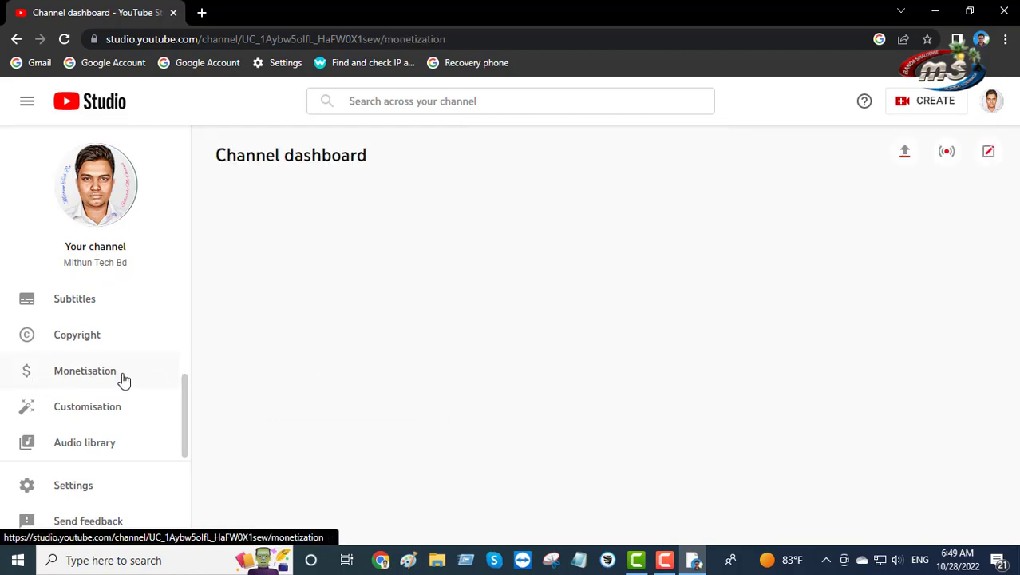
scroll(545, 301, down, 2)
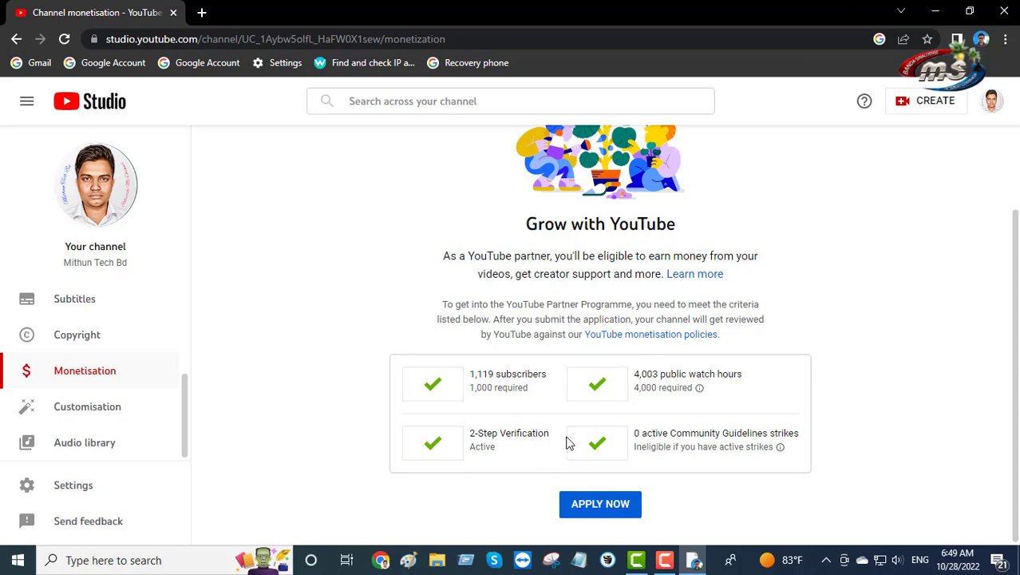
Minimise Chrome and open the desktop text file of address details in Notepad, moved down
click(937, 12)
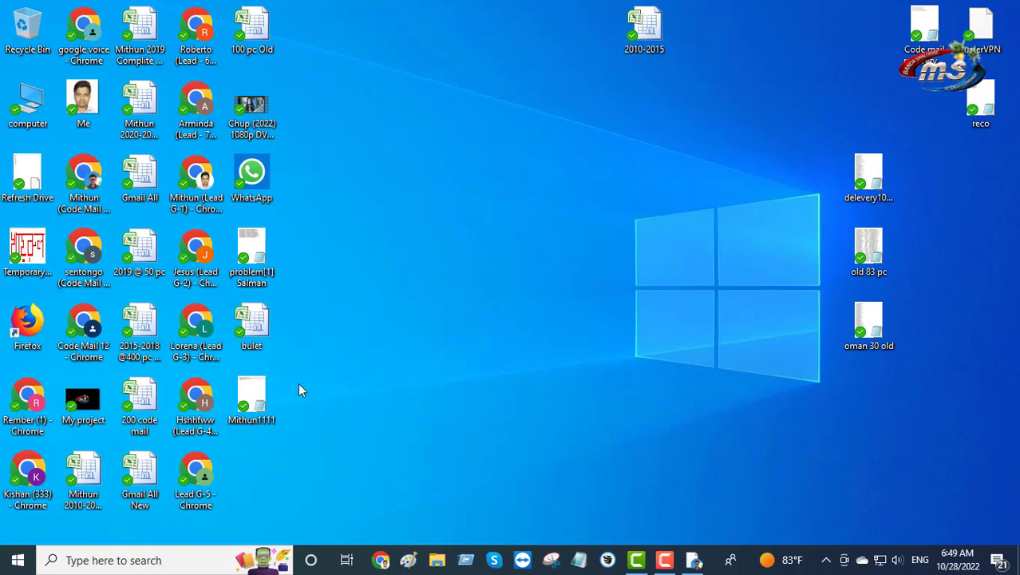
double_click(248, 407)
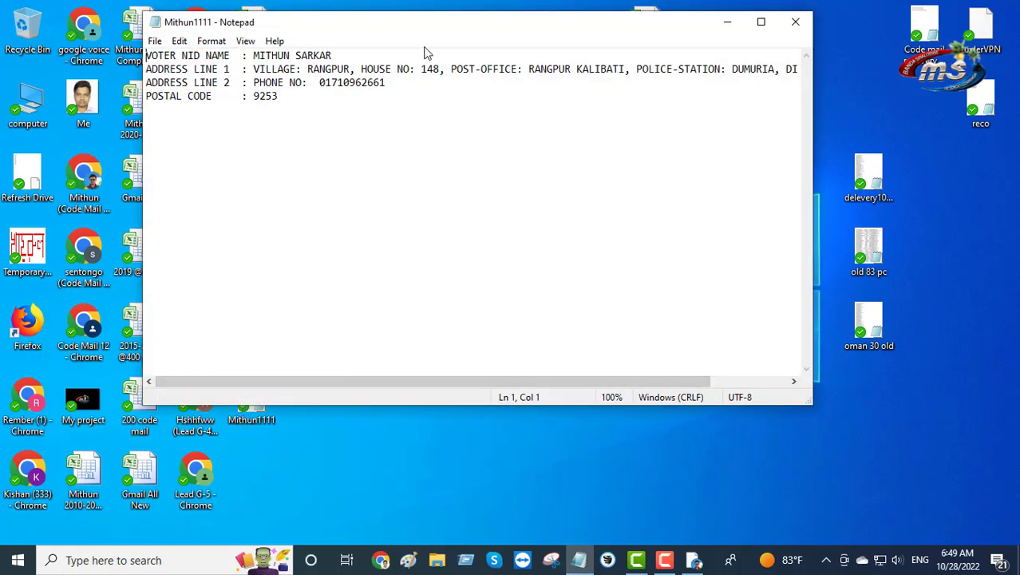
drag(409, 31, 449, 102)
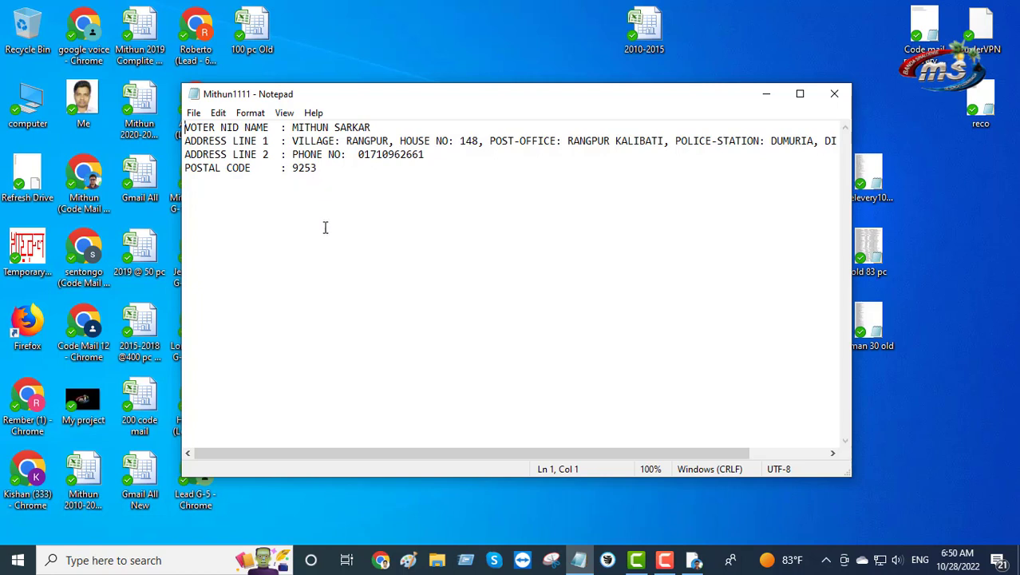
Return to YouTube Studio and apply for monetisation to reveal the three application steps
click(696, 562)
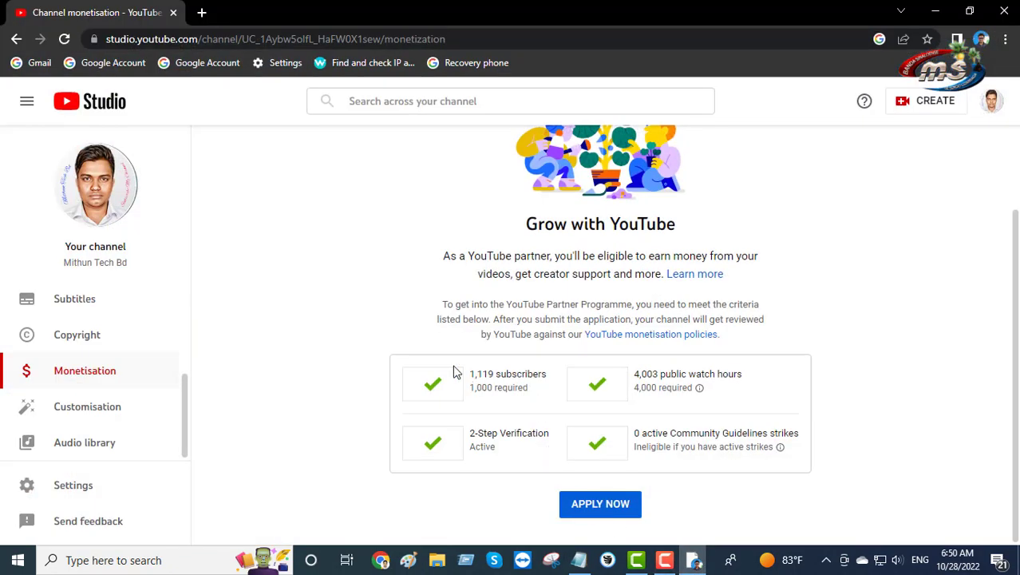
click(612, 505)
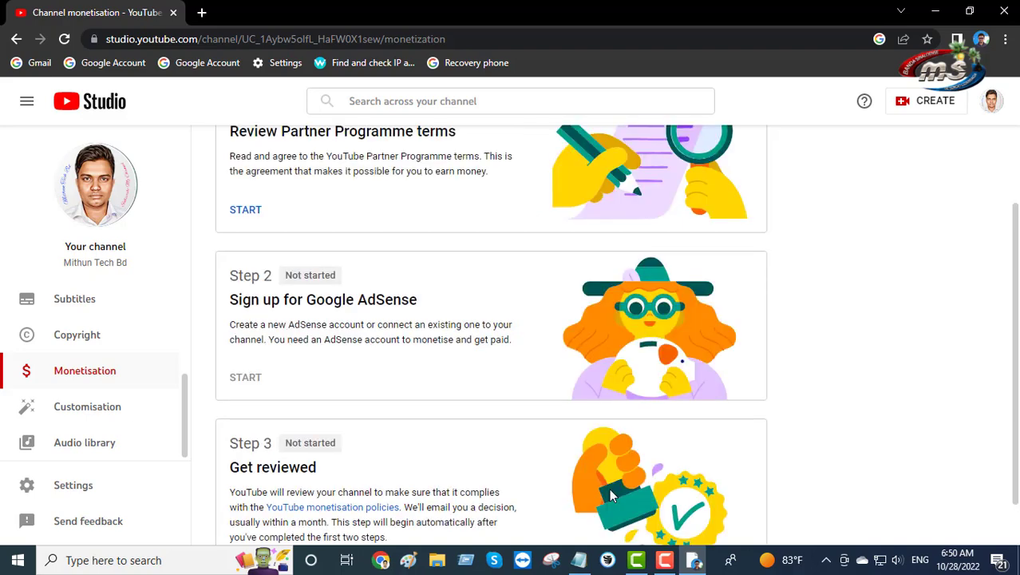
scroll(428, 303, up, 2)
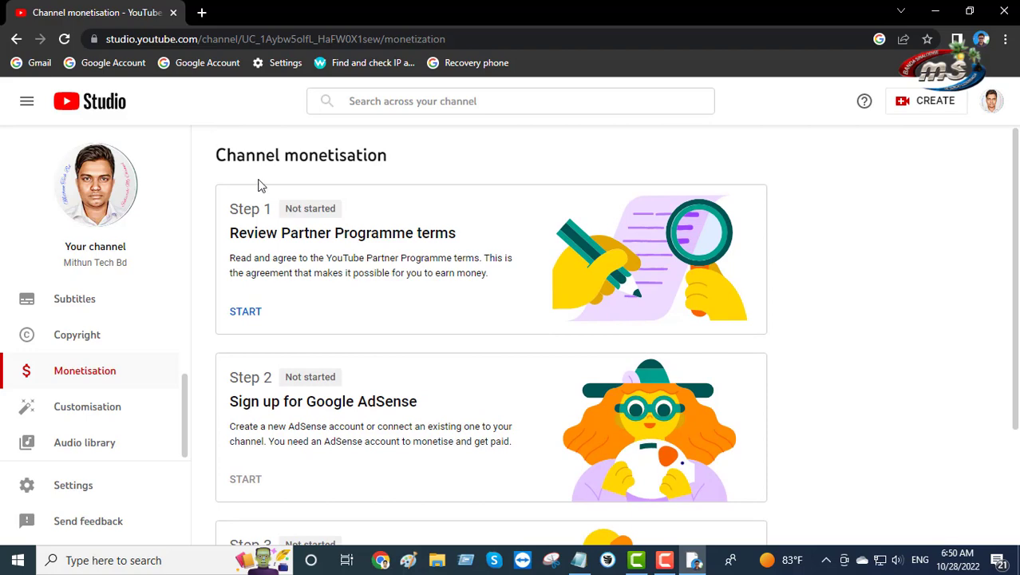
scroll(410, 241, down, 2)
scroll(411, 248, up, 2)
Read through and accept the YouTube Partner Programme terms so Step 1 shows Done
click(244, 316)
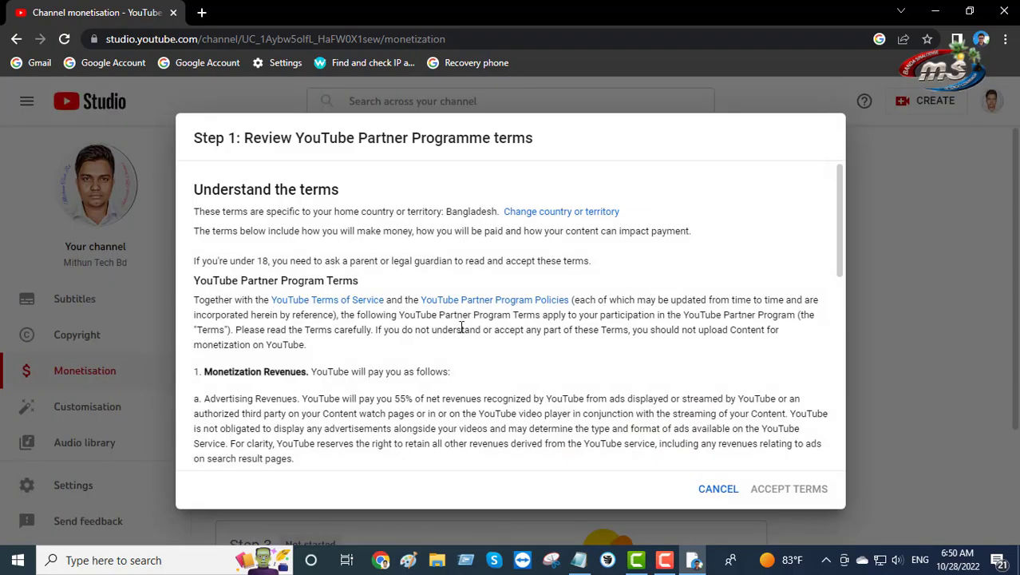
scroll(499, 321, down, 12)
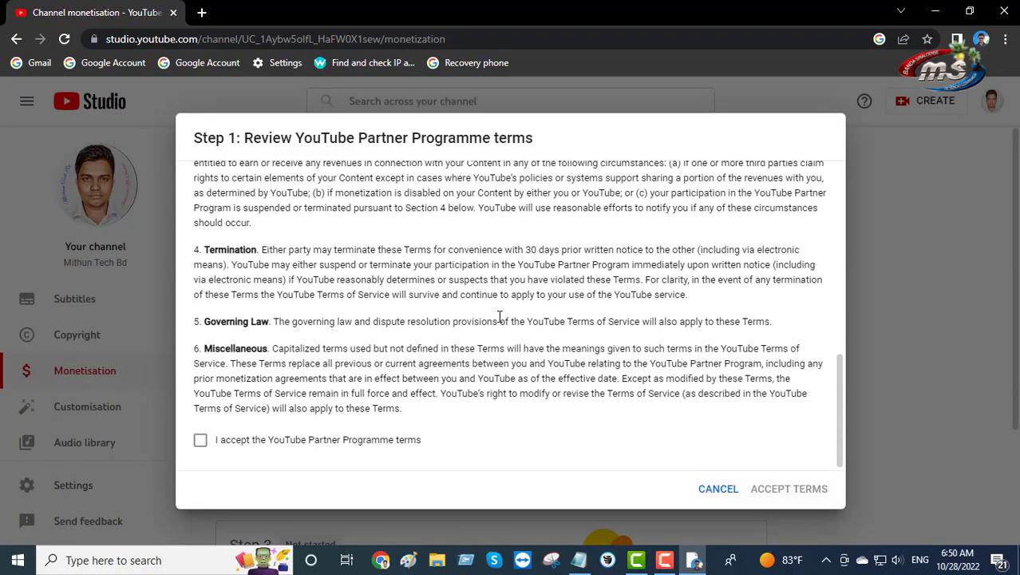
scroll(309, 243, up, 12)
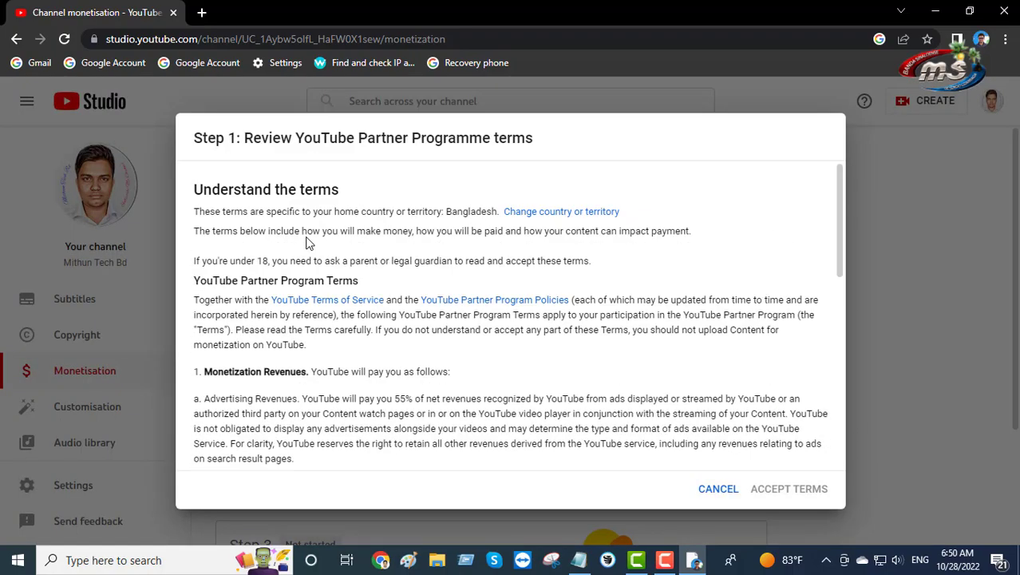
scroll(311, 331, down, 5)
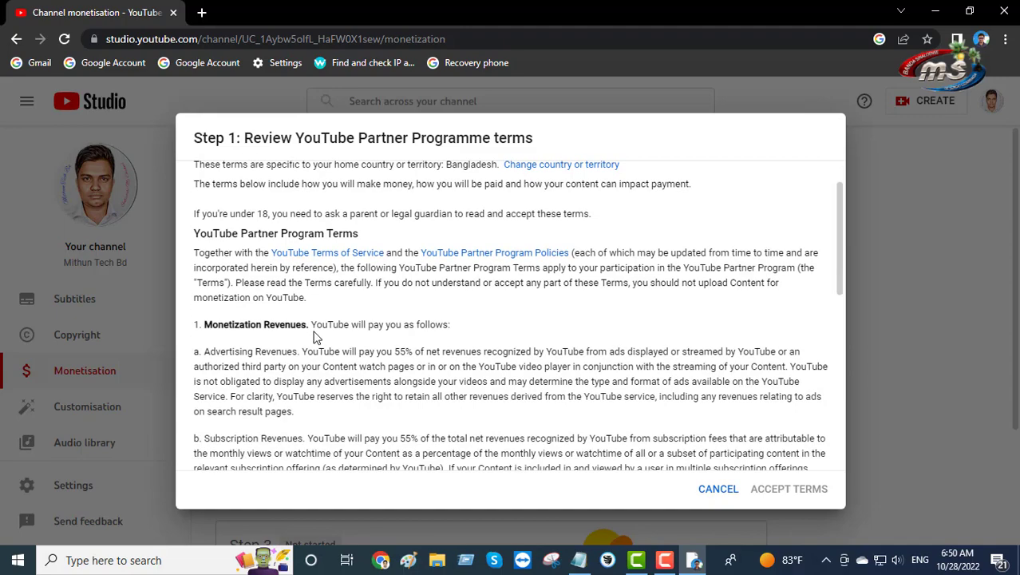
scroll(444, 307, down, 1)
scroll(429, 314, up, 2)
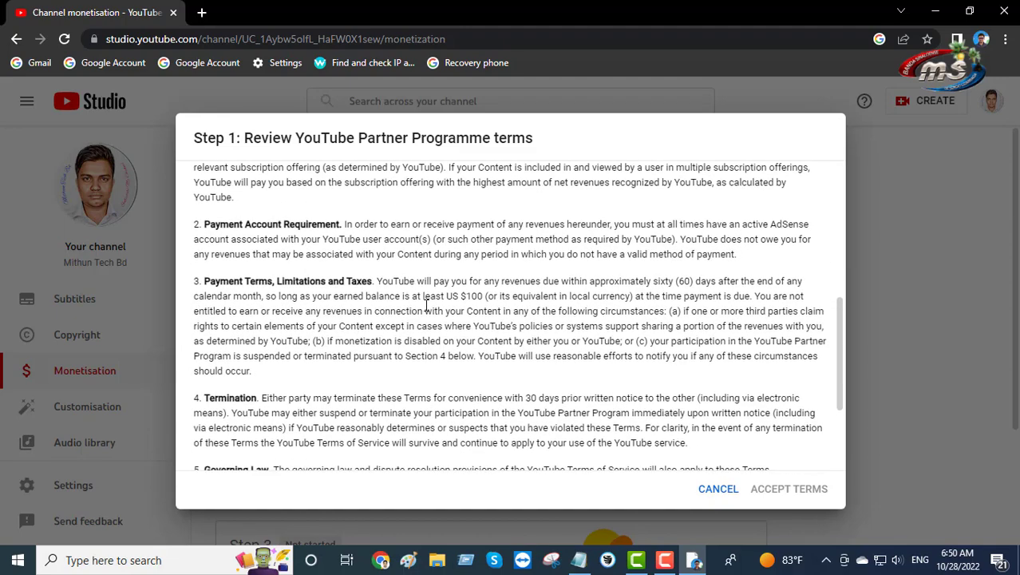
scroll(429, 313, down, 2)
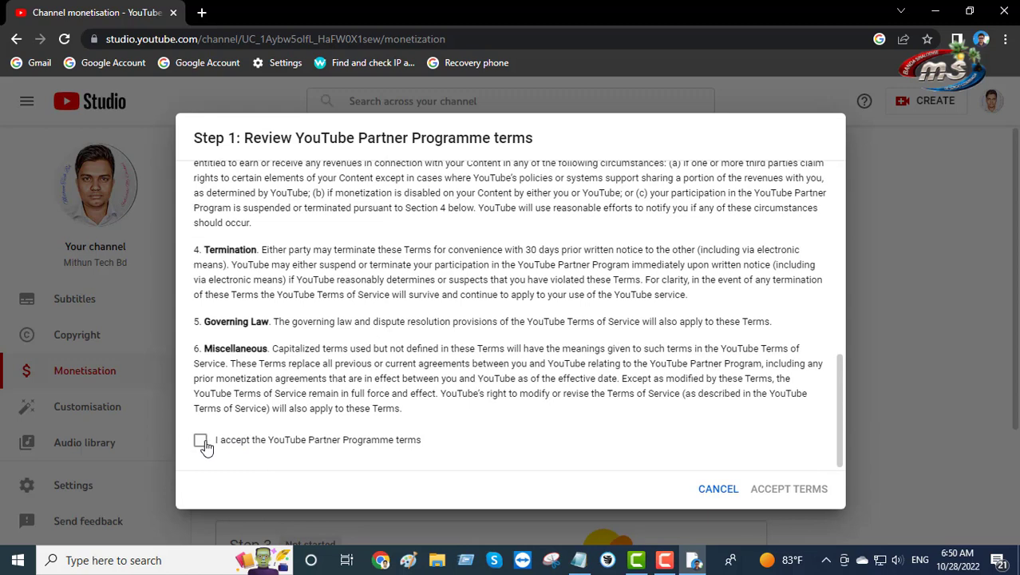
click(200, 442)
click(807, 490)
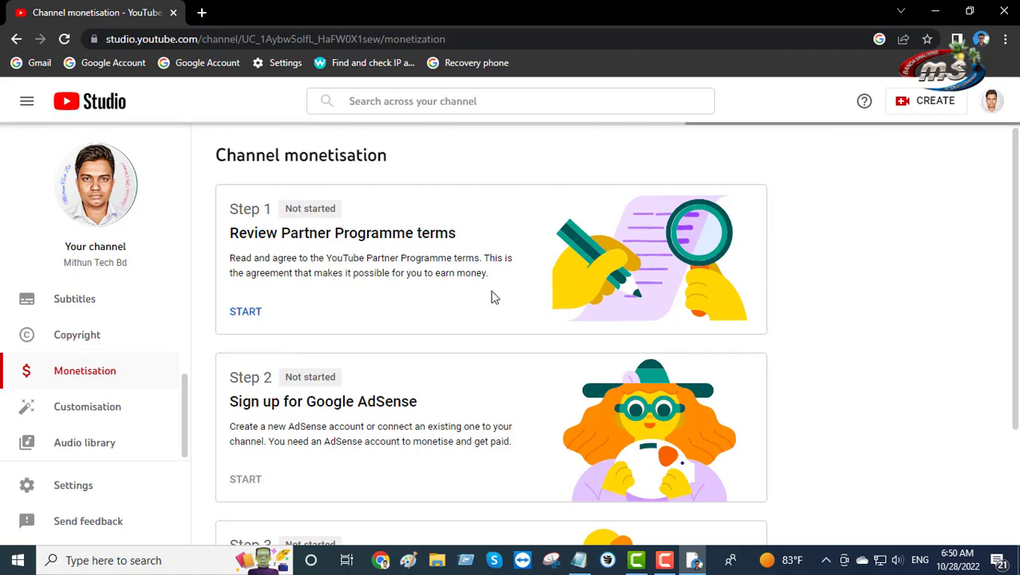
scroll(492, 296, down, 2)
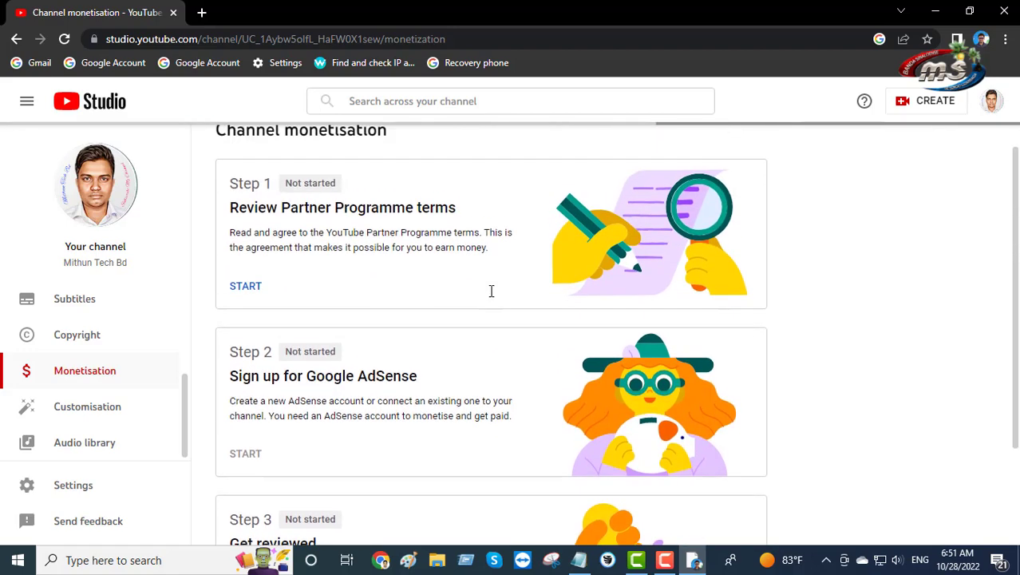
scroll(491, 291, down, 2)
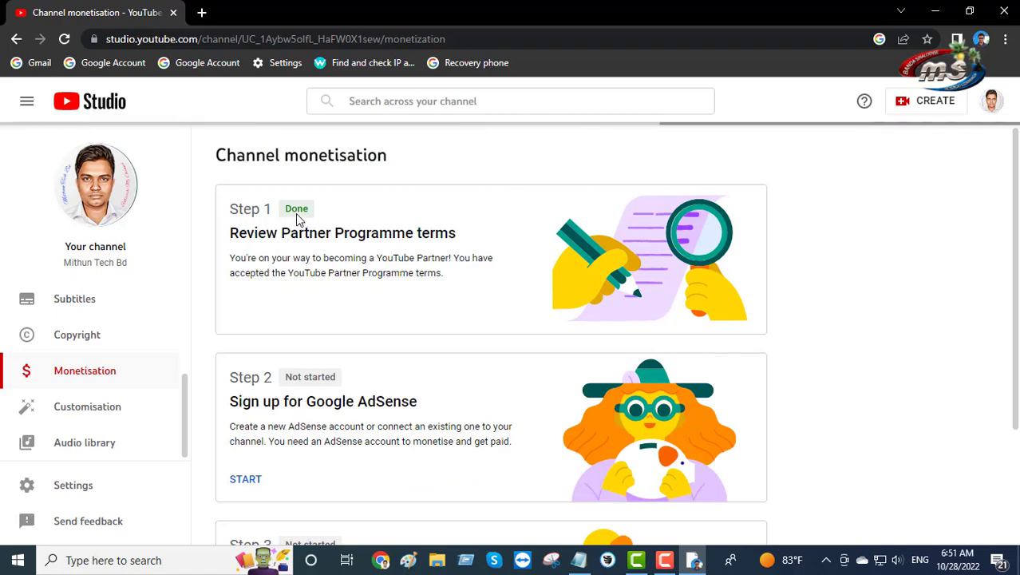
Start Step 2, choose 'Yes, I have an existing account' and continue to AdSense
scroll(300, 217, down, 2)
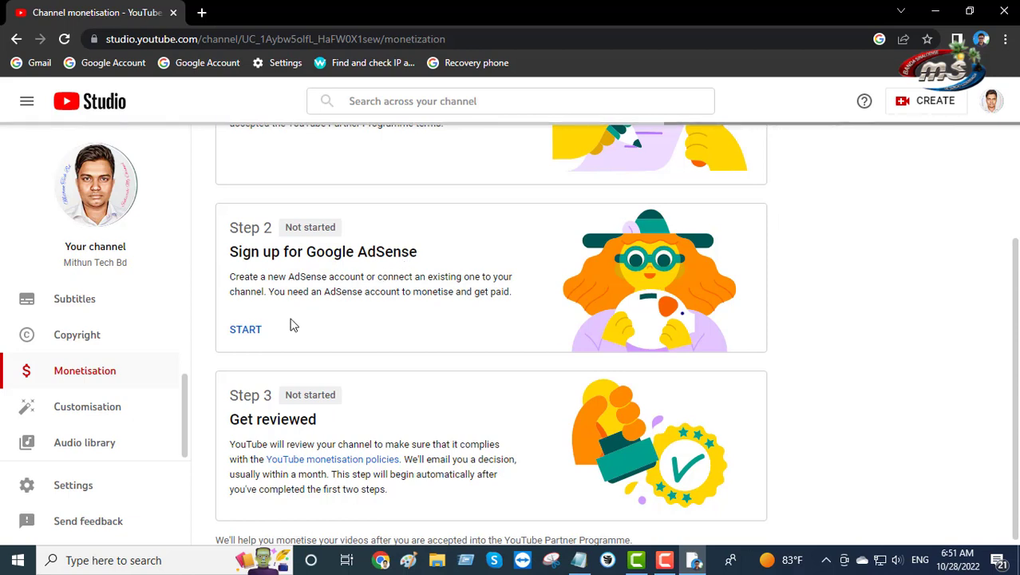
click(248, 330)
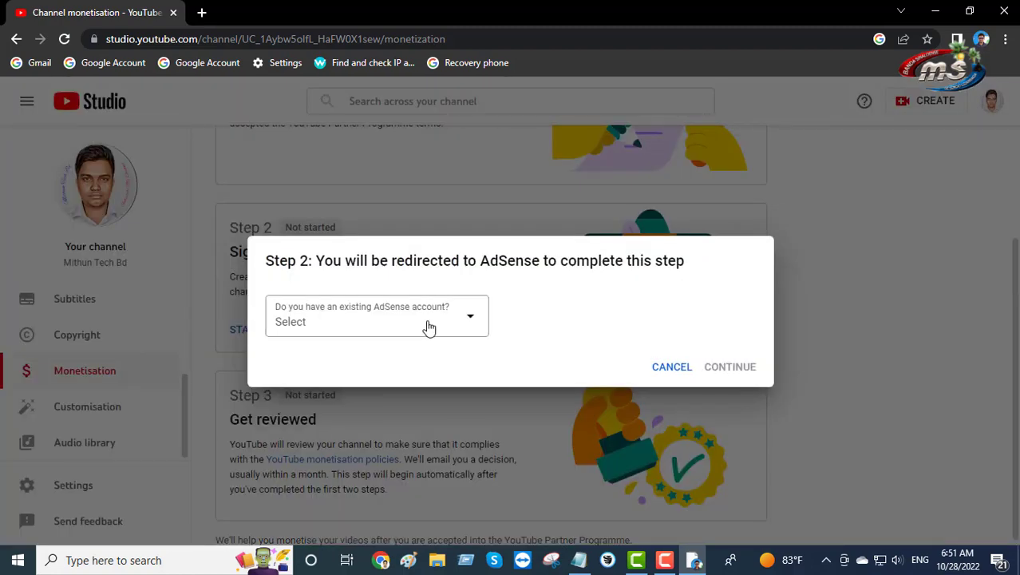
click(481, 327)
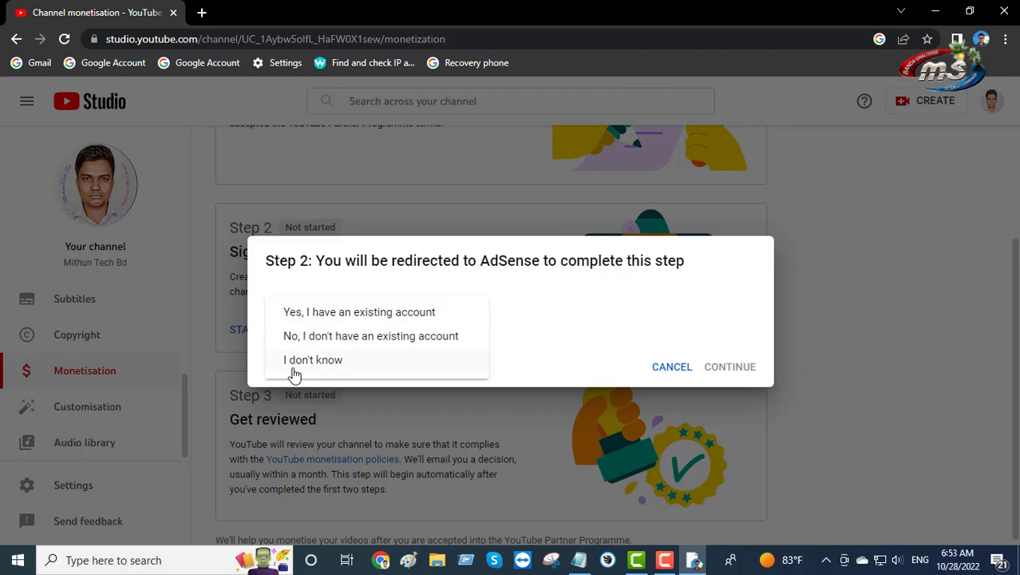
click(319, 313)
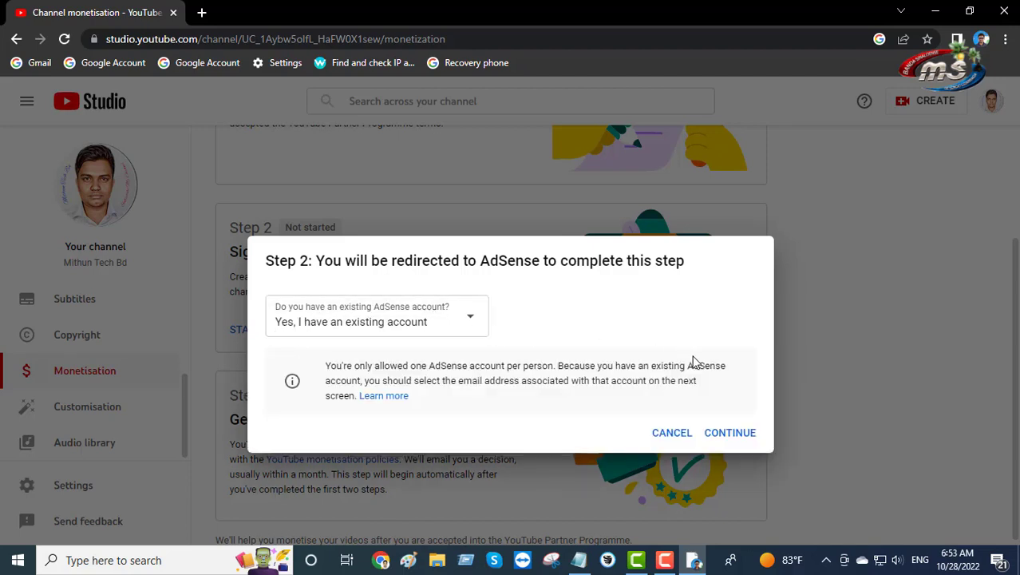
click(742, 432)
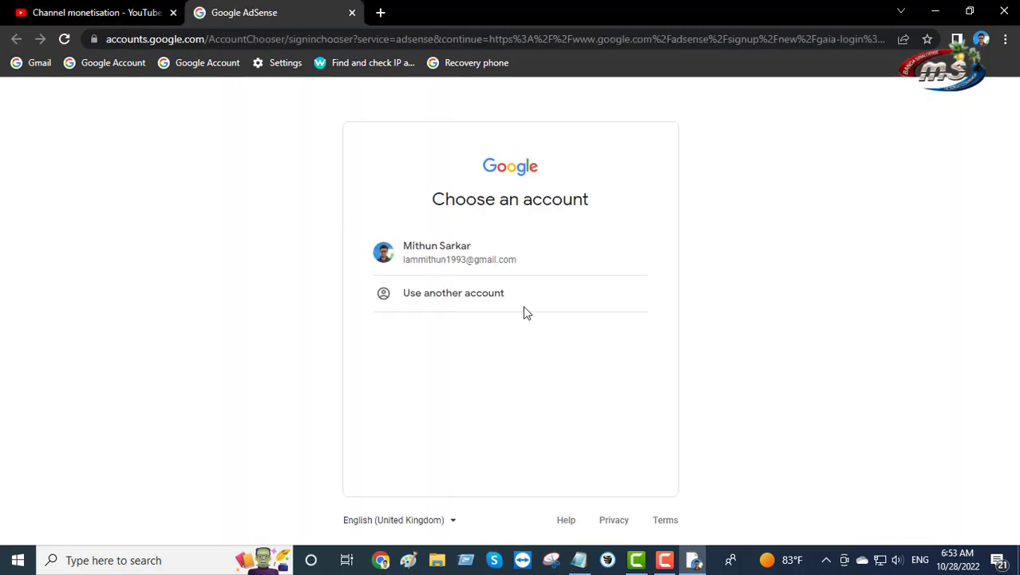
Choose the channel's Google account and opt in to customised help and suggestions (Yes)
click(477, 262)
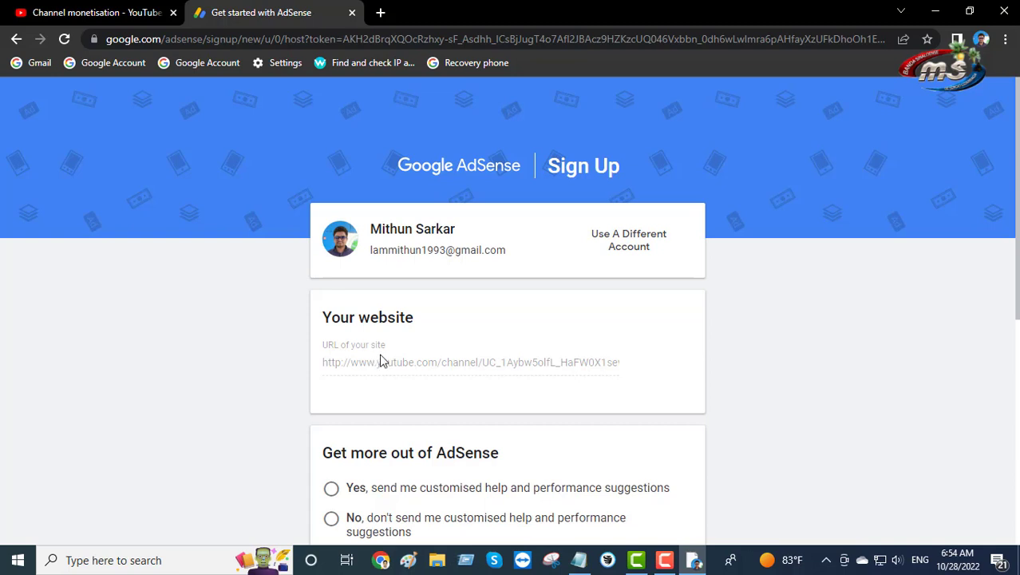
scroll(409, 359, down, 2)
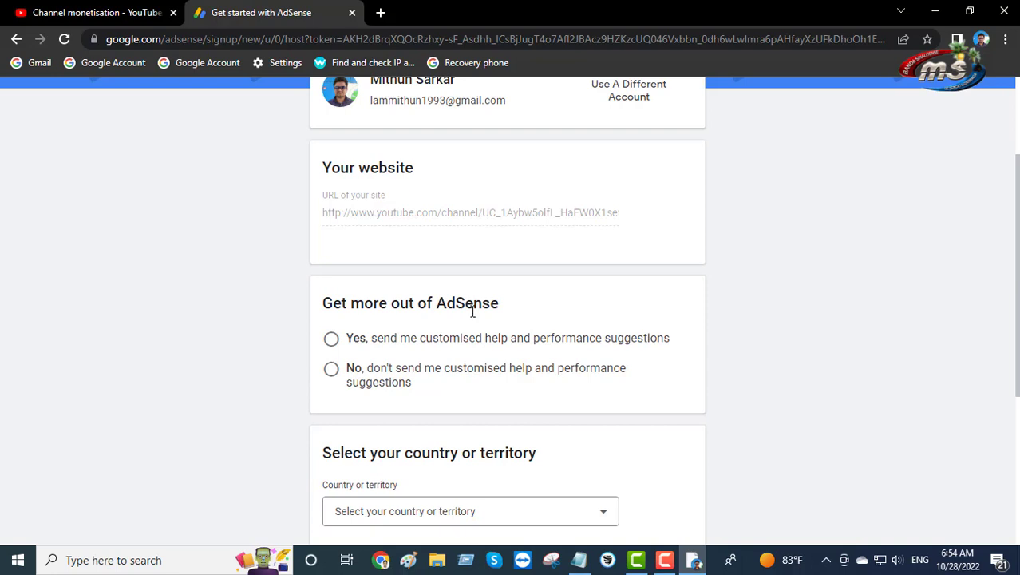
click(331, 341)
scroll(520, 314, down, 2)
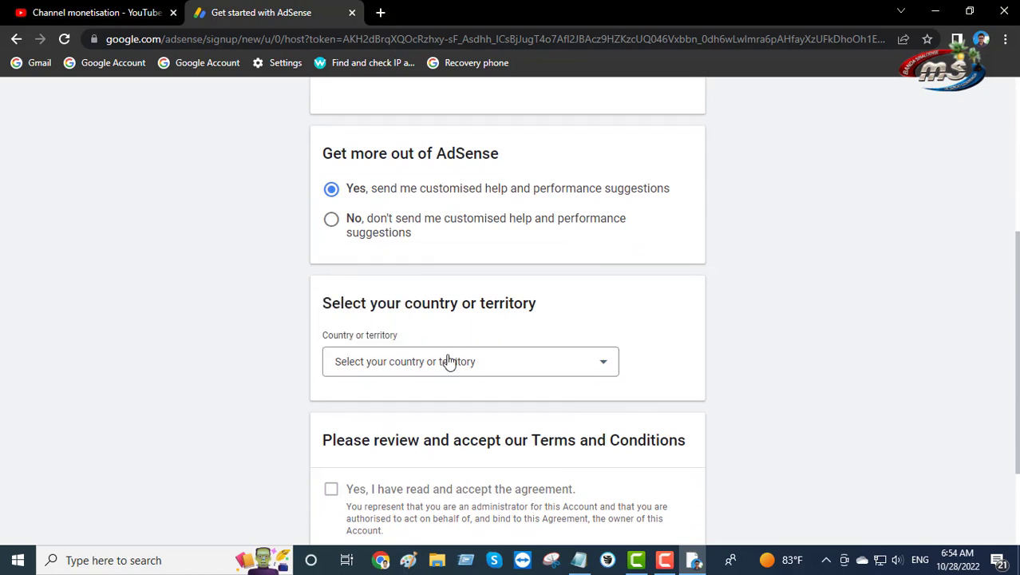
Set the AdSense sign-up country to Bangladesh
click(528, 361)
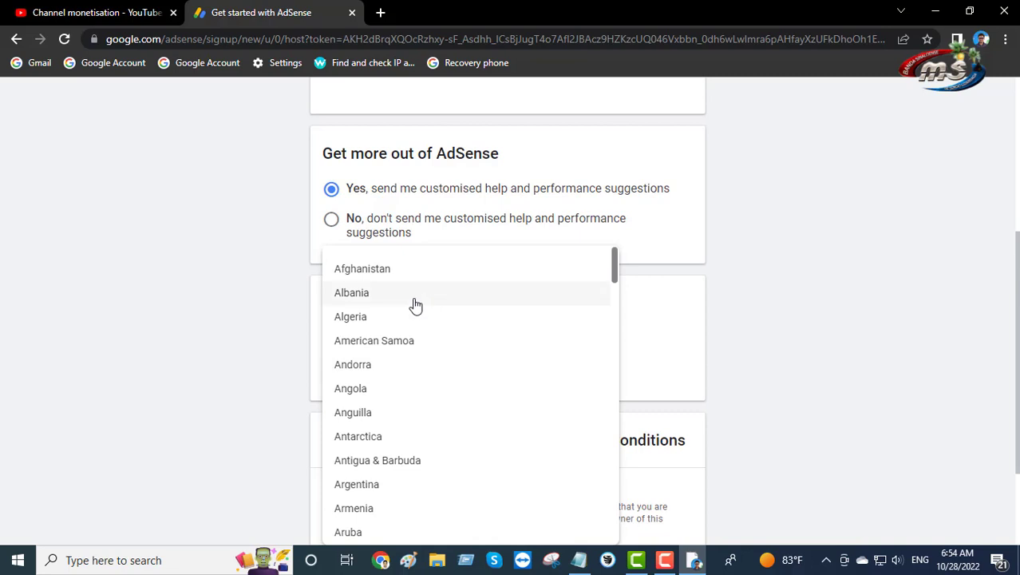
scroll(415, 305, down, 5)
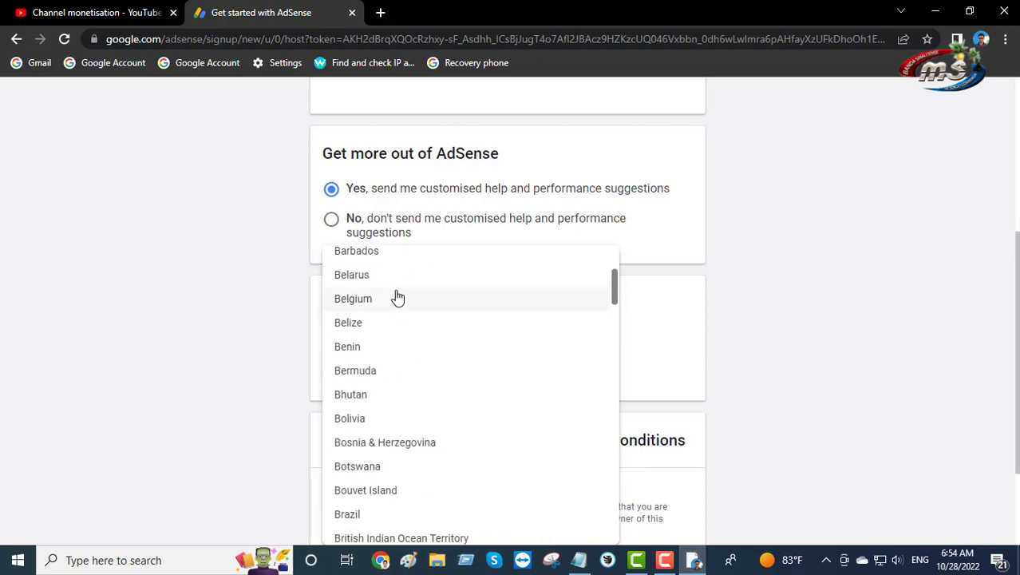
scroll(398, 297, up, 2)
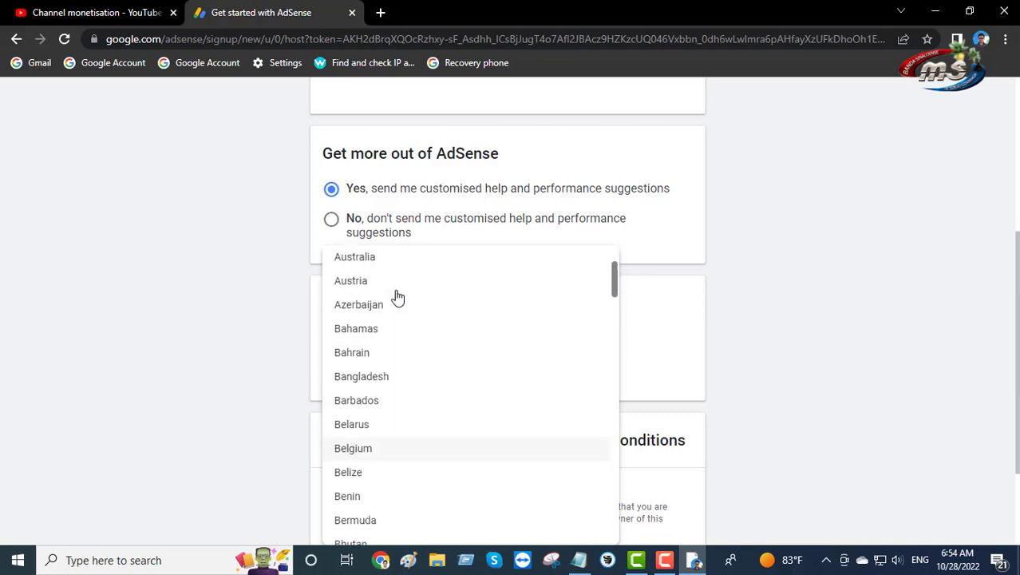
click(383, 376)
scroll(392, 360, down, 2)
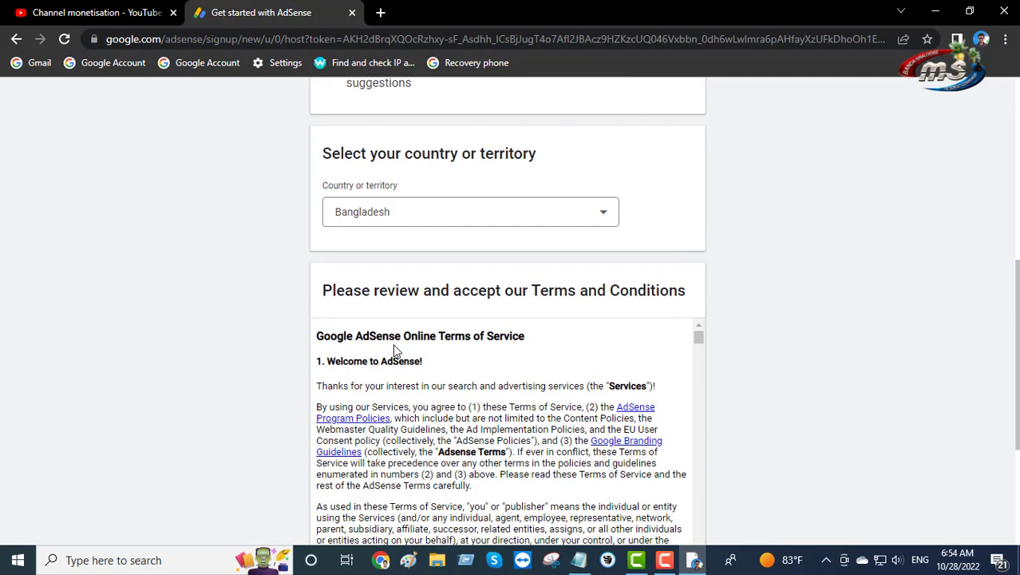
Read through the AdSense Terms and Conditions and tick the agreement box
scroll(394, 348, down, 2)
scroll(395, 343, up, 2)
scroll(397, 338, down, 8)
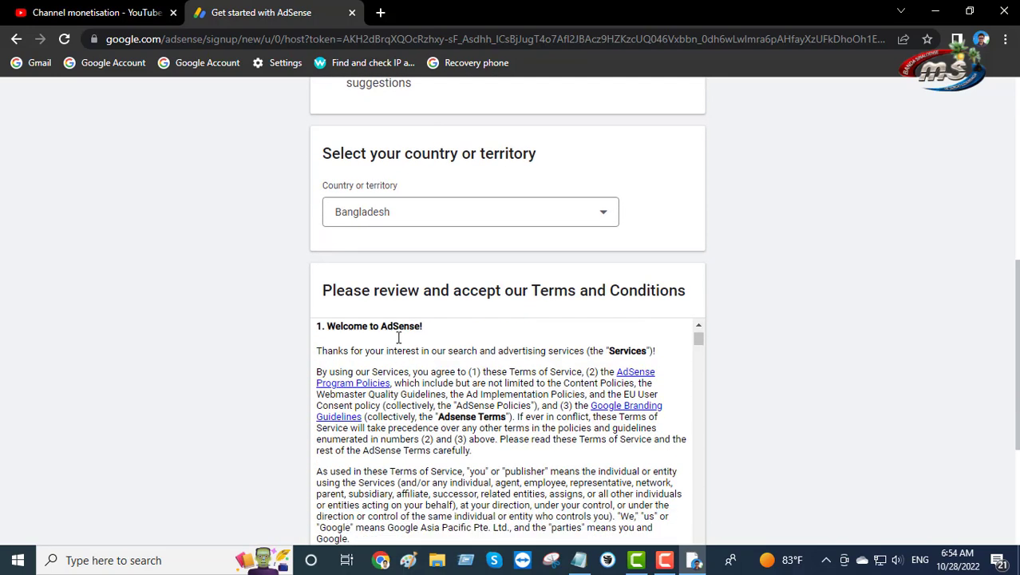
scroll(401, 336, down, 10)
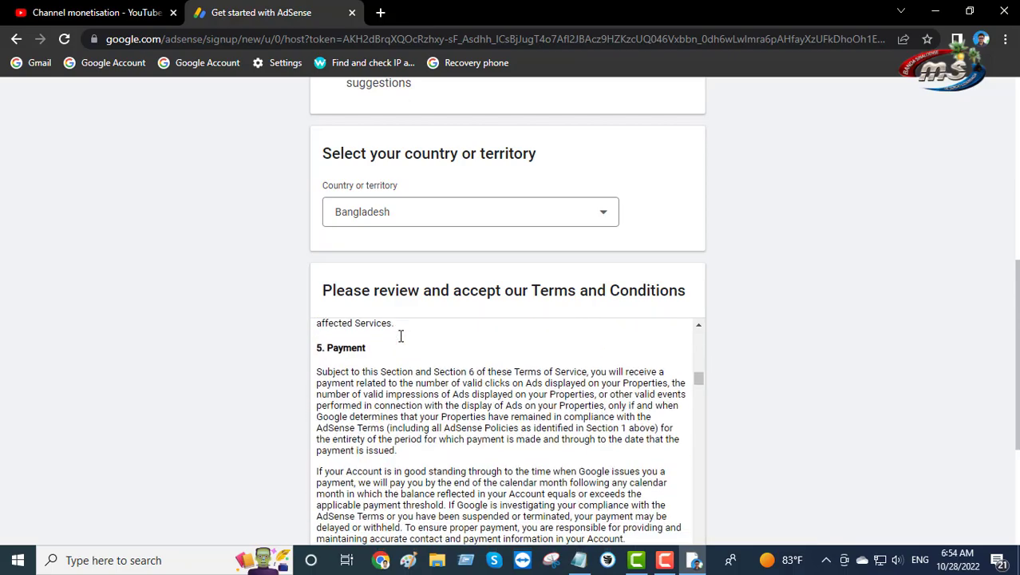
scroll(403, 332, down, 15)
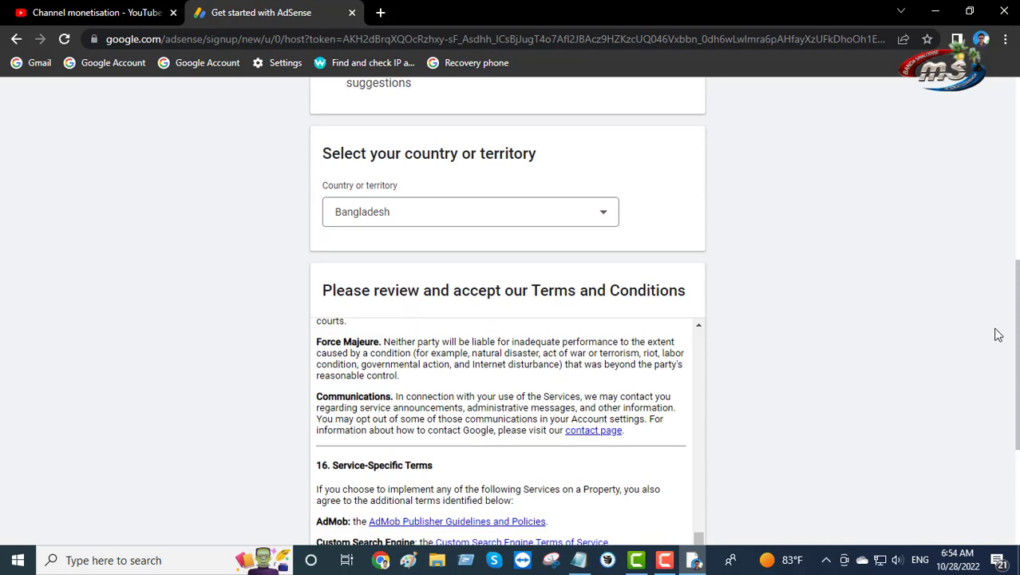
scroll(996, 334, down, 3)
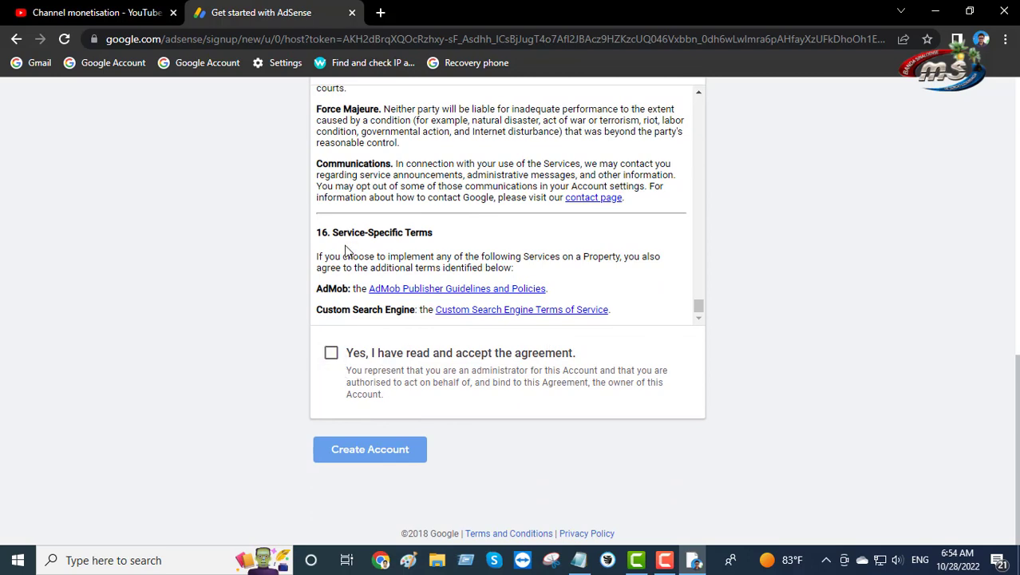
scroll(359, 231, up, 5)
scroll(367, 256, down, 5)
click(332, 358)
Check the completed sign-up form and create the AdSense account
scroll(380, 319, up, 4)
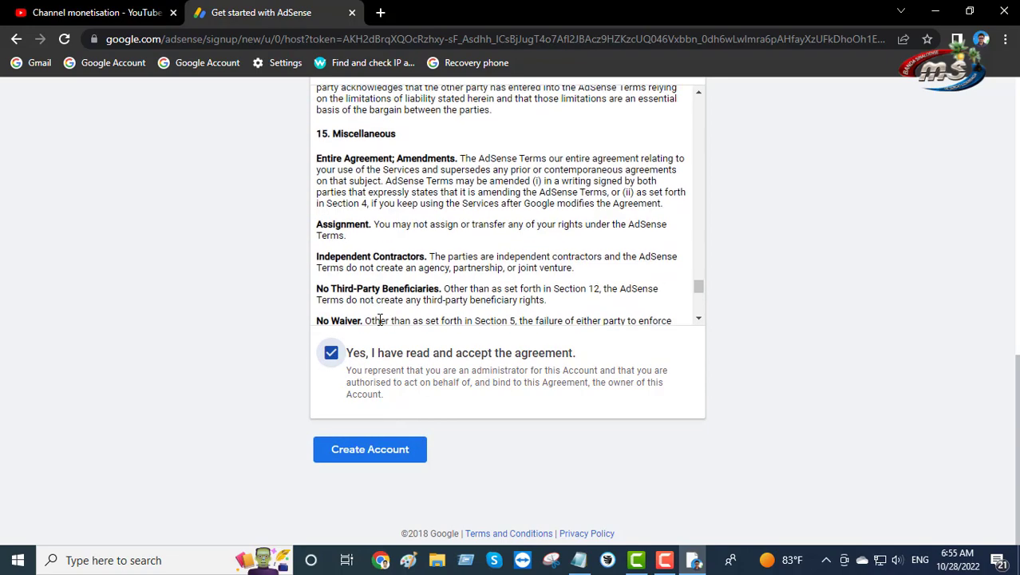
scroll(380, 319, up, 15)
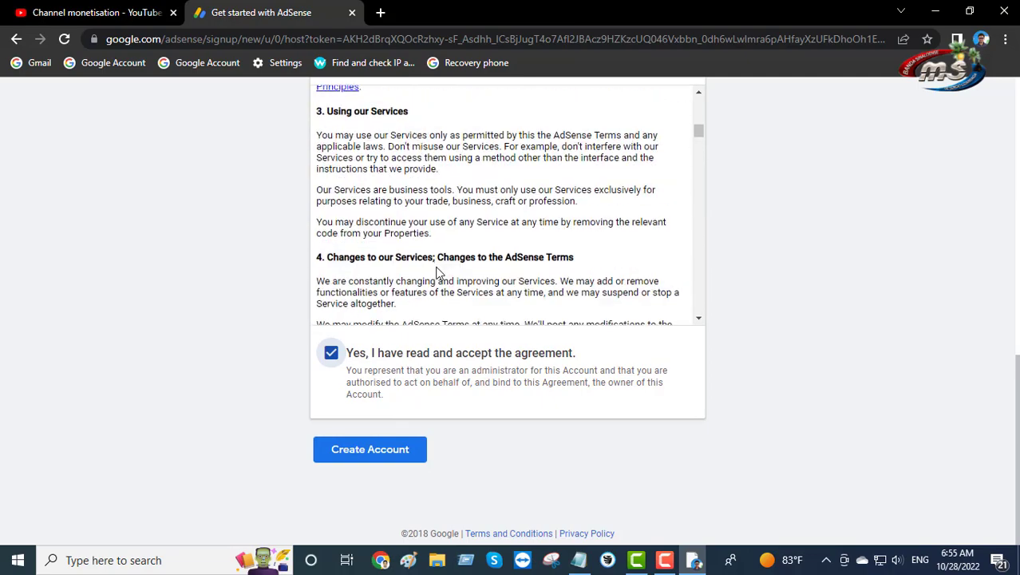
scroll(439, 270, up, 10)
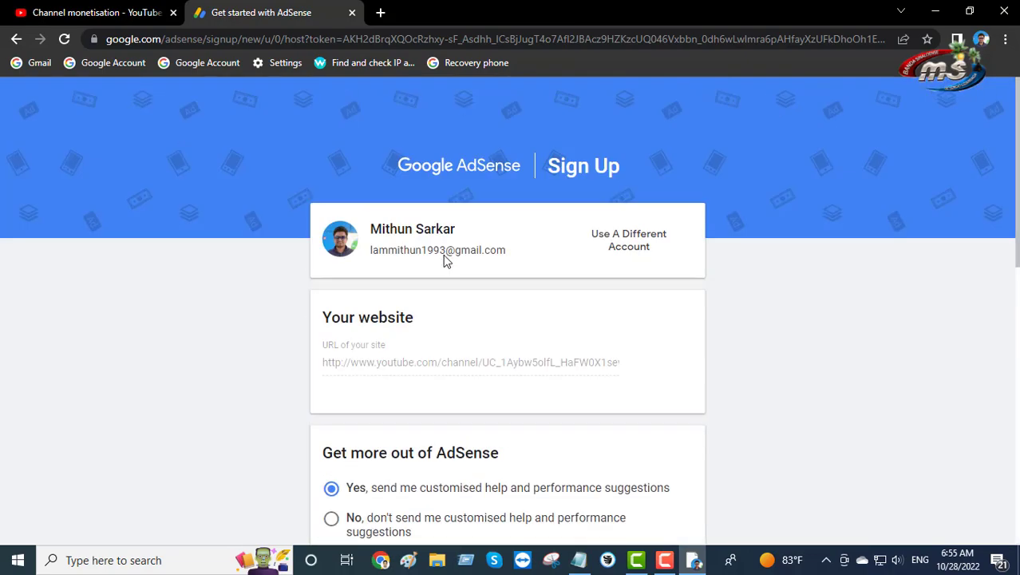
scroll(447, 256, down, 8)
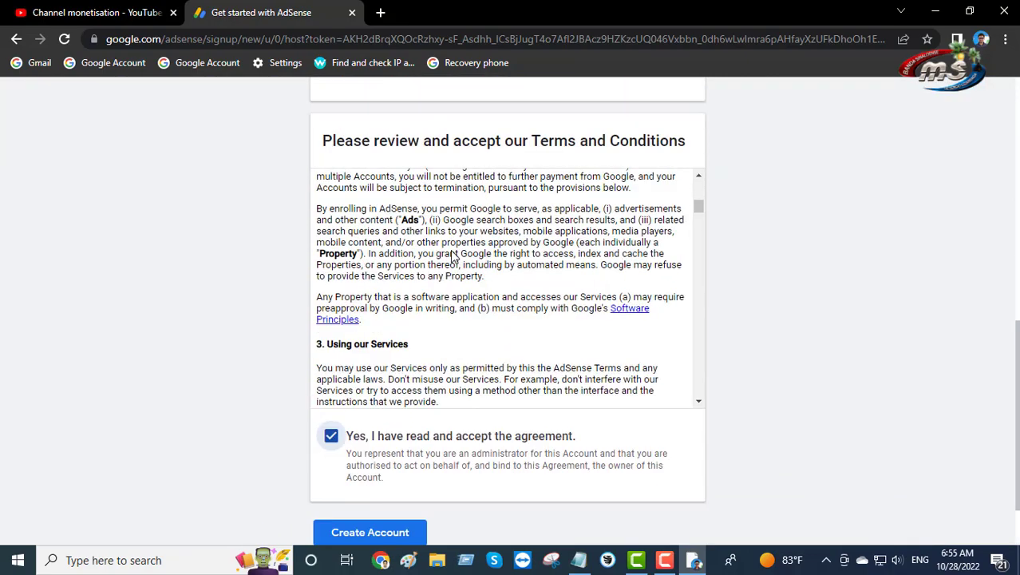
scroll(451, 254, down, 5)
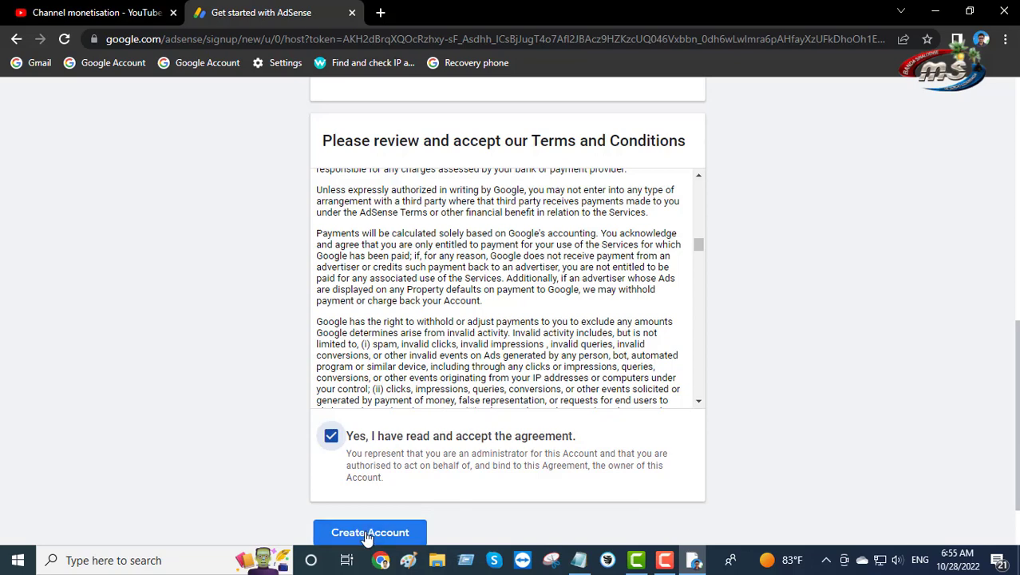
click(367, 536)
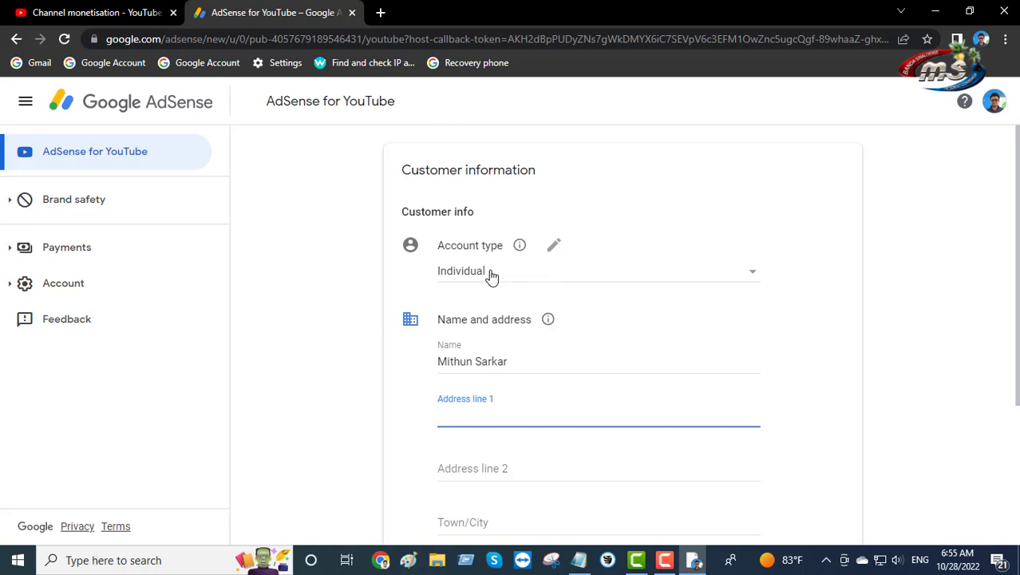
Keep Individual as the AdSense account type and place the cursor in Address line 1
click(554, 248)
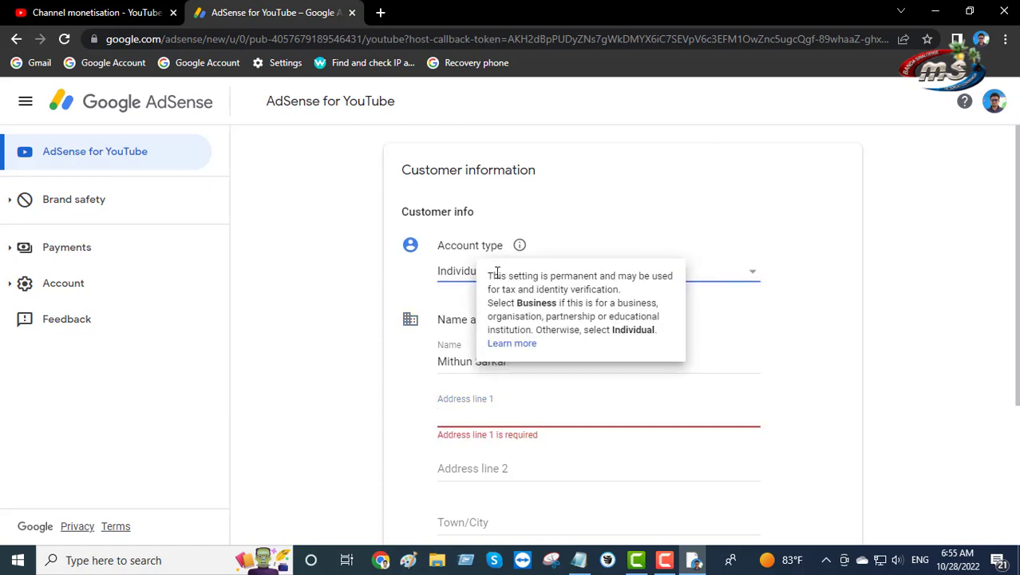
click(754, 281)
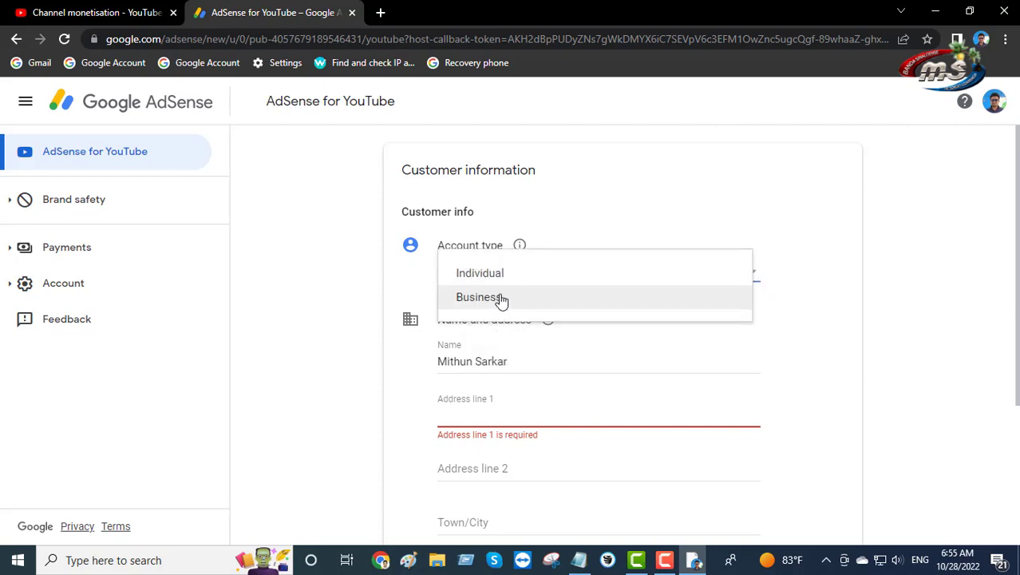
click(519, 280)
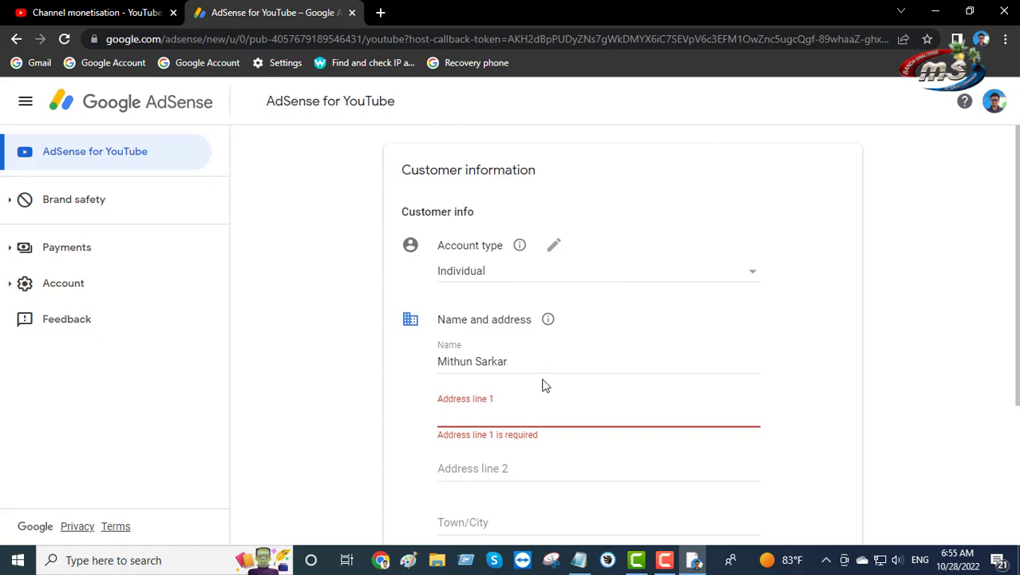
click(493, 401)
scroll(489, 360, down, 1)
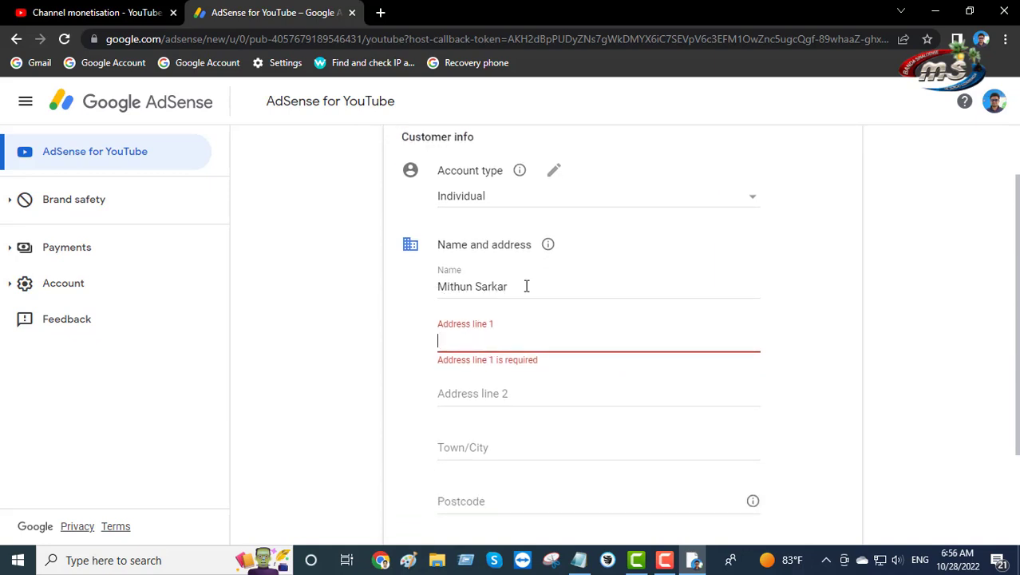
Copy the street address line from the Notepad notes file and return to the AdSense form
click(580, 559)
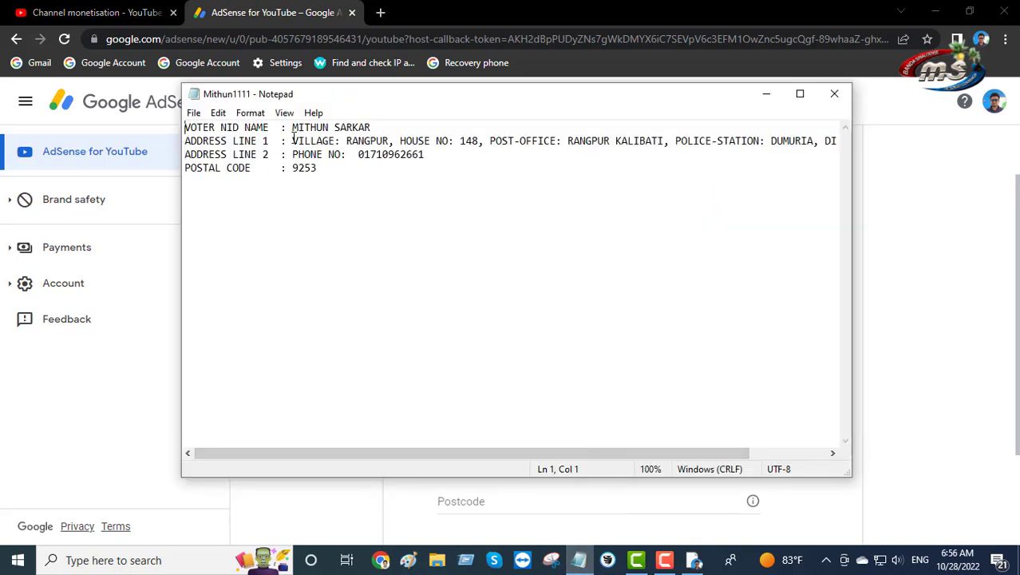
drag(292, 140, 884, 139)
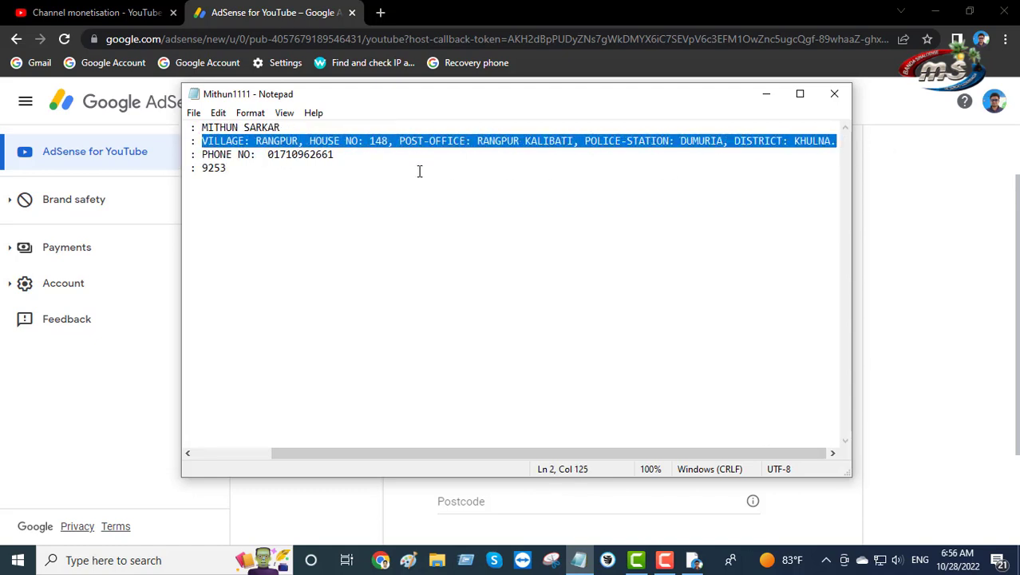
right_click(277, 141)
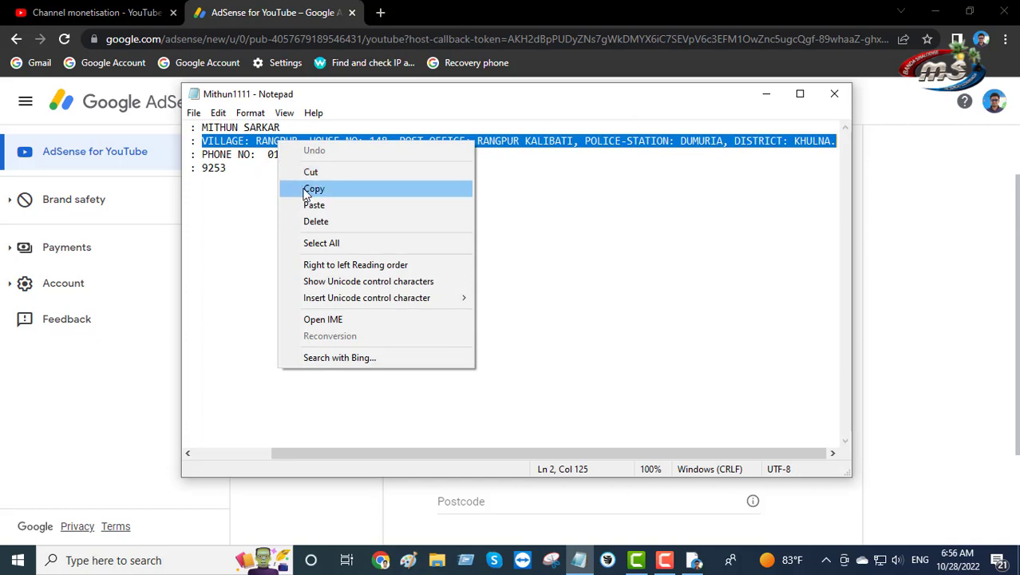
click(300, 188)
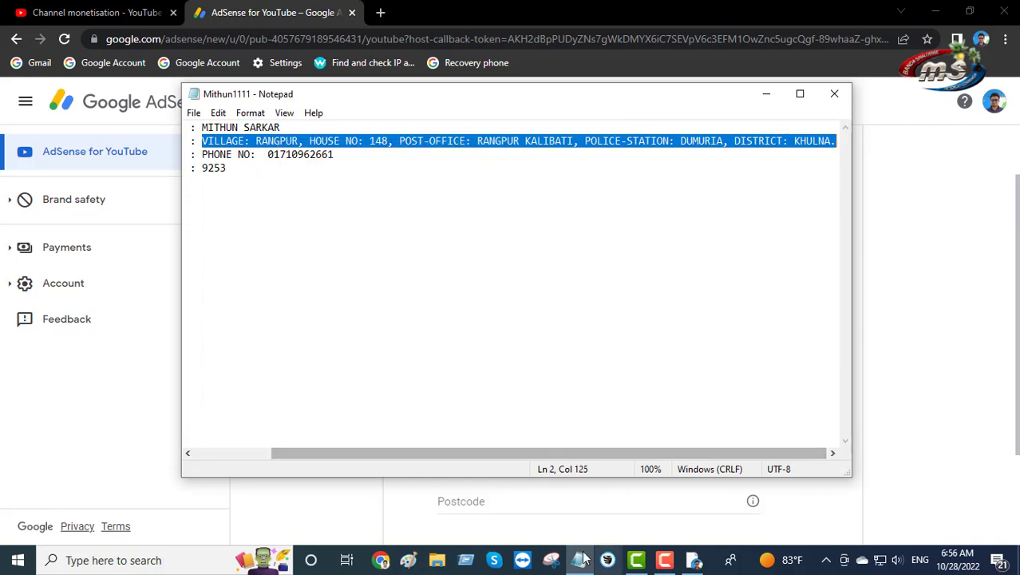
click(94, 467)
Paste the copied street address into Address line 1, then bring the Notepad notes back
right_click(473, 345)
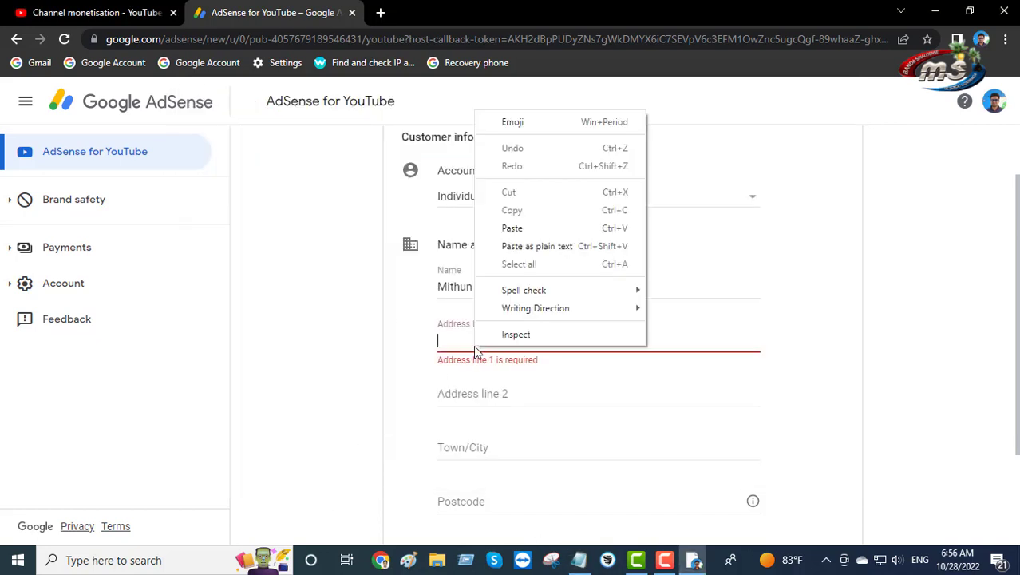
click(511, 228)
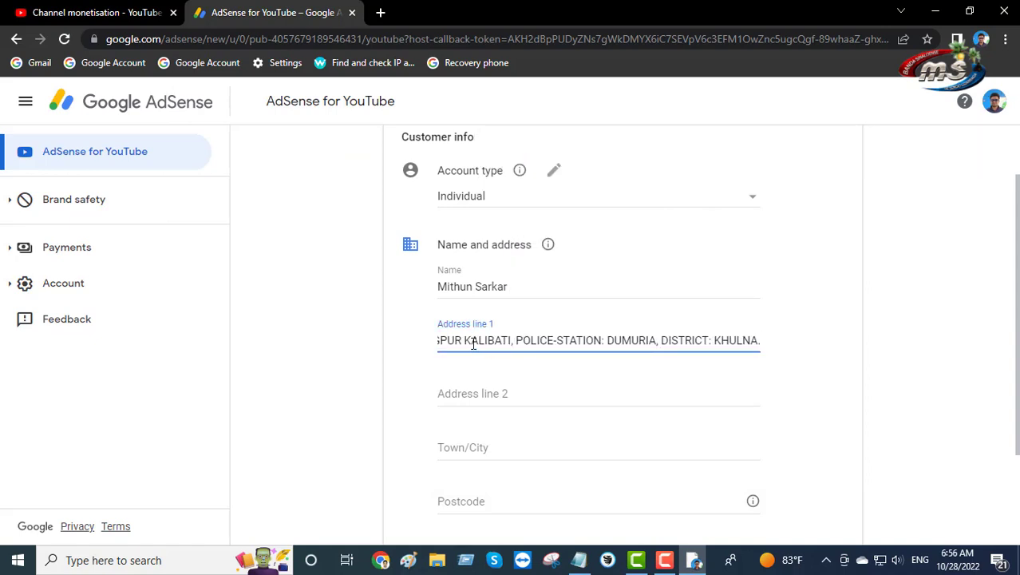
drag(474, 343, 617, 334)
click(401, 342)
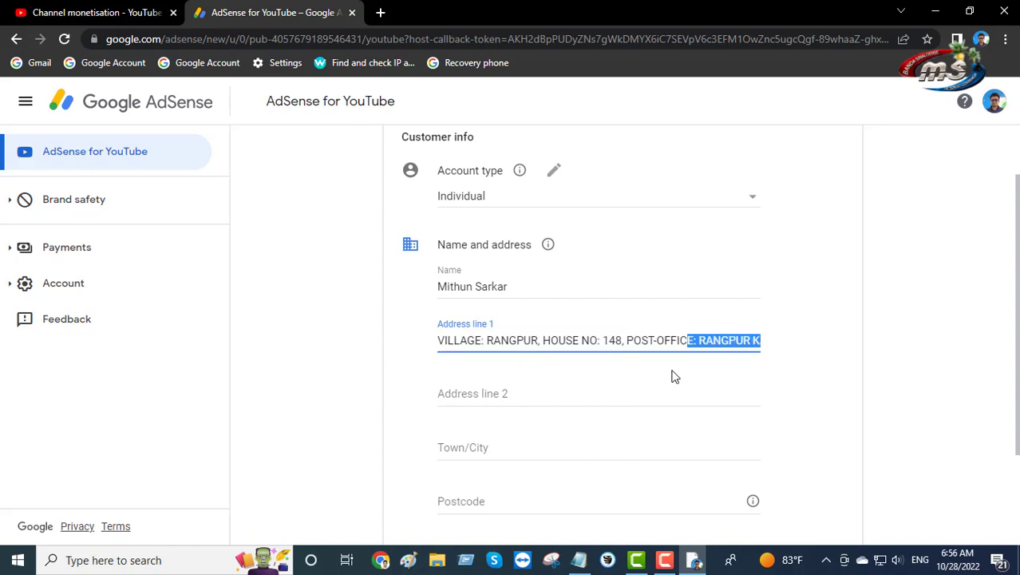
click(608, 405)
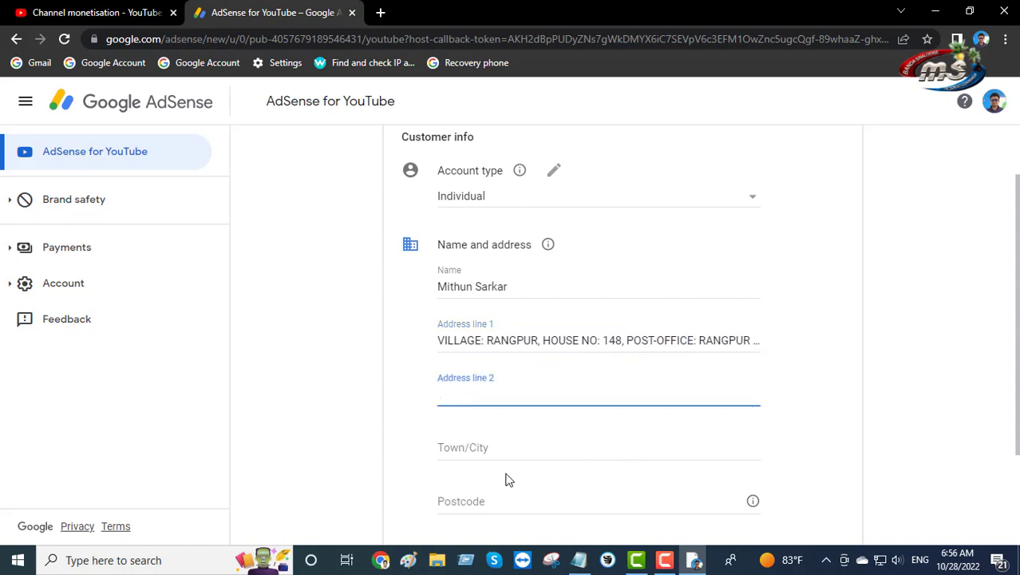
click(579, 561)
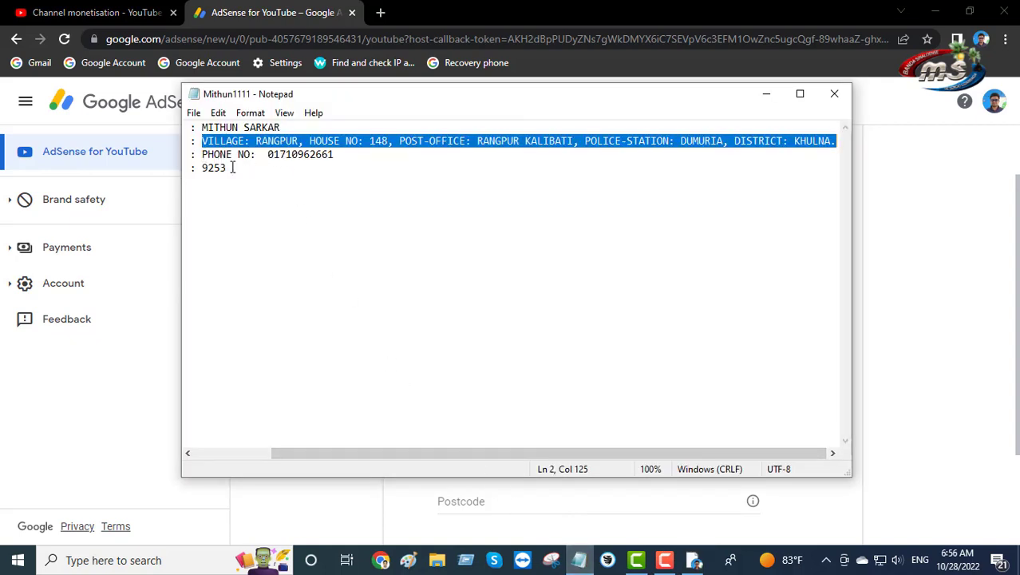
Copy the phone-number line from the notes and paste it into Address line 2
click(317, 289)
drag(448, 461, 372, 462)
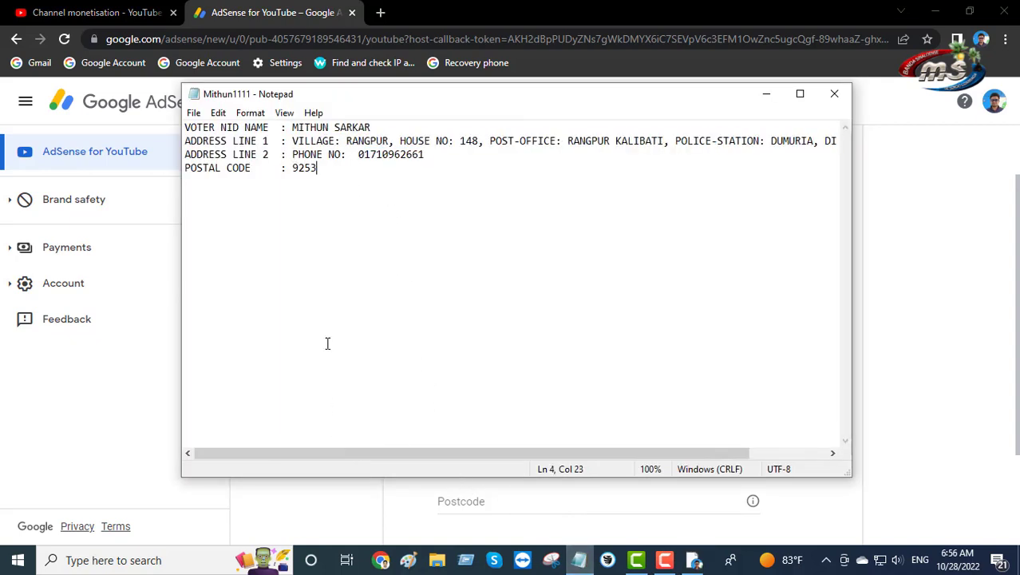
drag(292, 154, 427, 155)
right_click(307, 154)
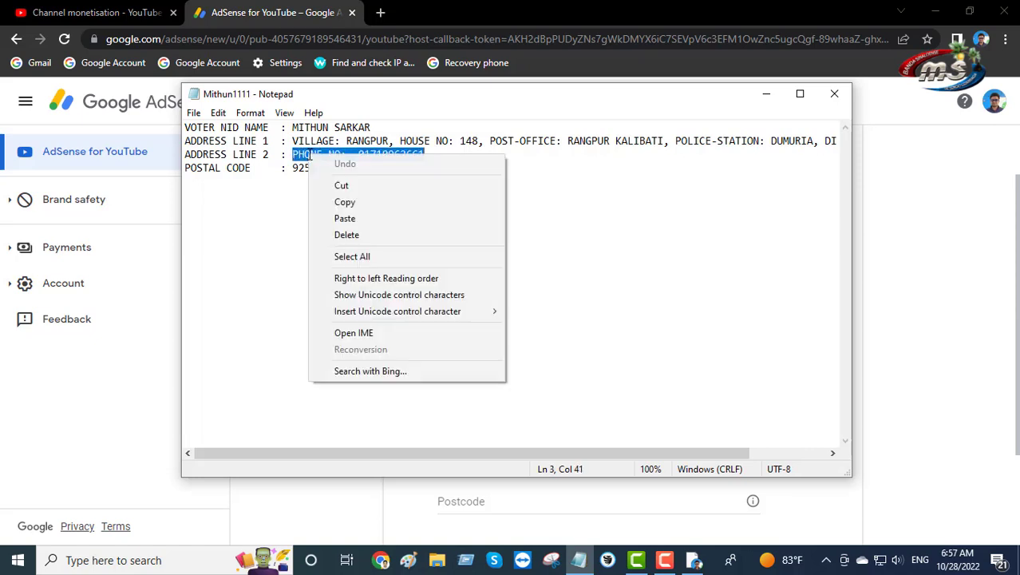
click(349, 205)
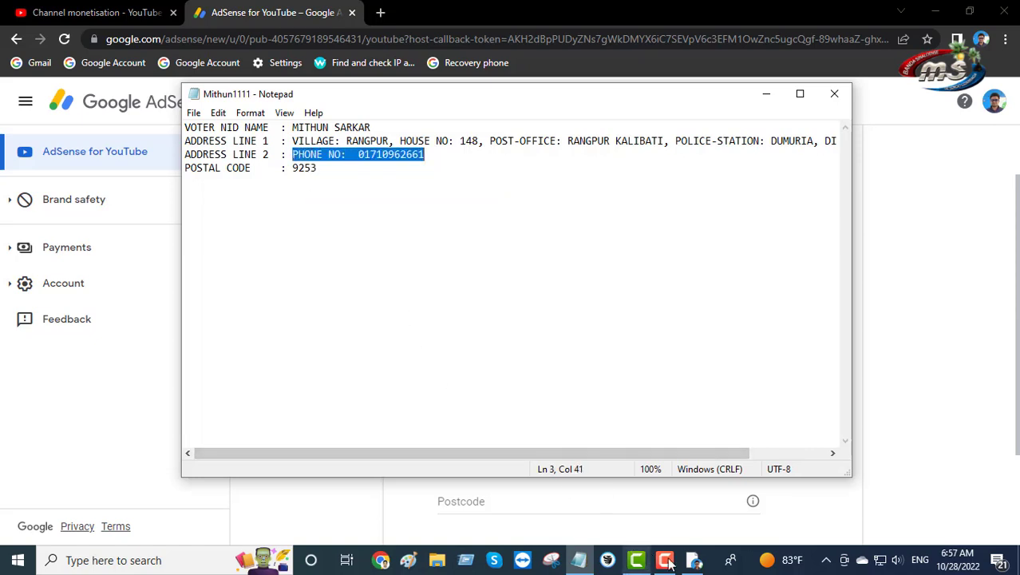
click(693, 560)
right_click(456, 398)
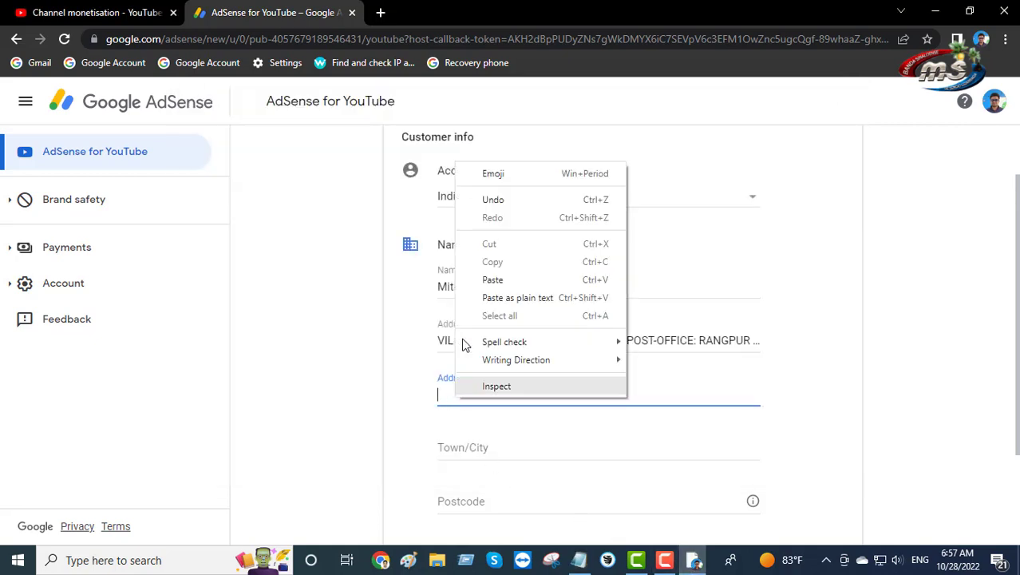
click(476, 277)
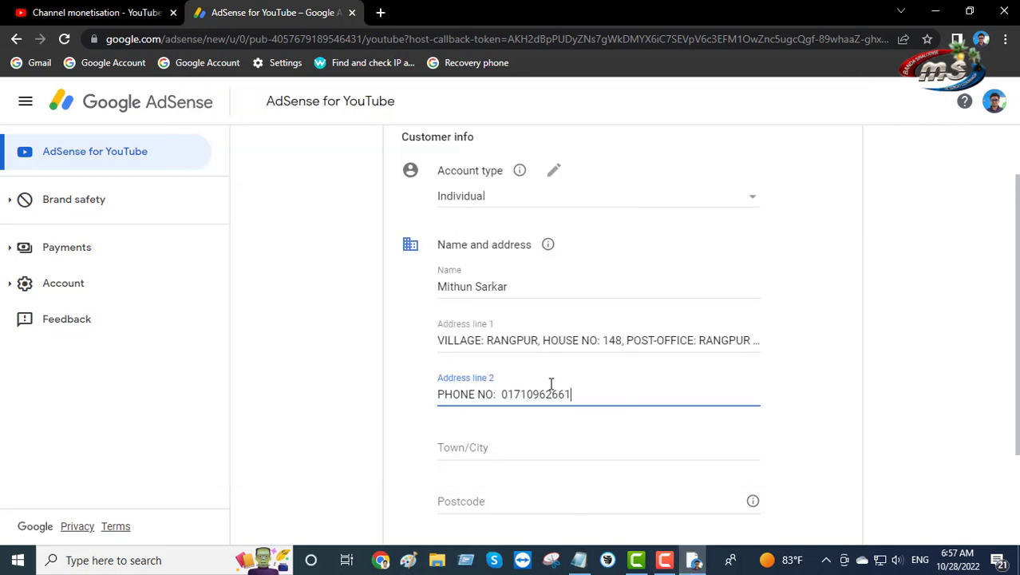
scroll(607, 367, down, 2)
click(493, 321)
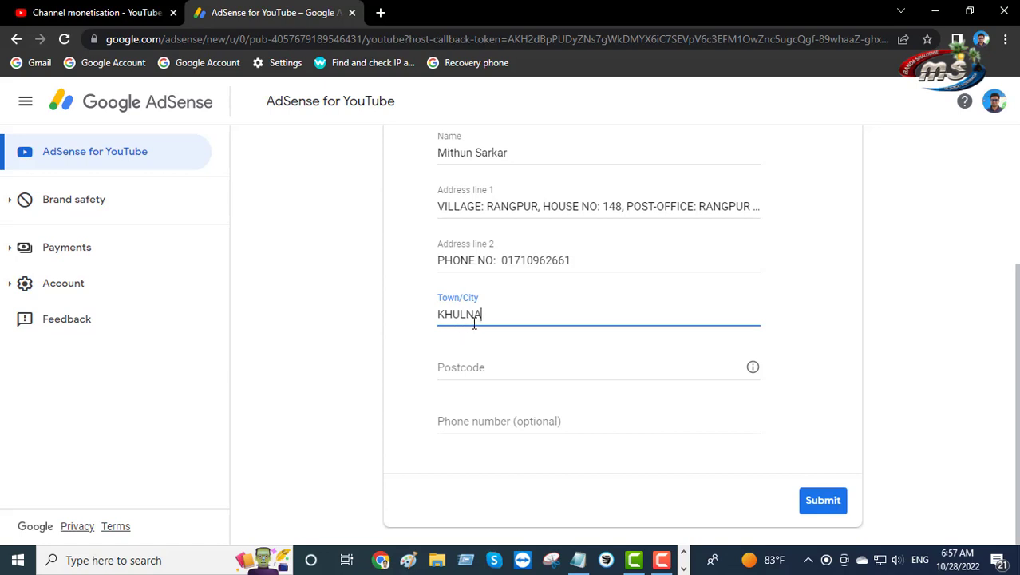
Reopen the name and address section for editing and enter the postcode from the notes
click(502, 374)
scroll(502, 372, up, 3)
scroll(501, 375, down, 1)
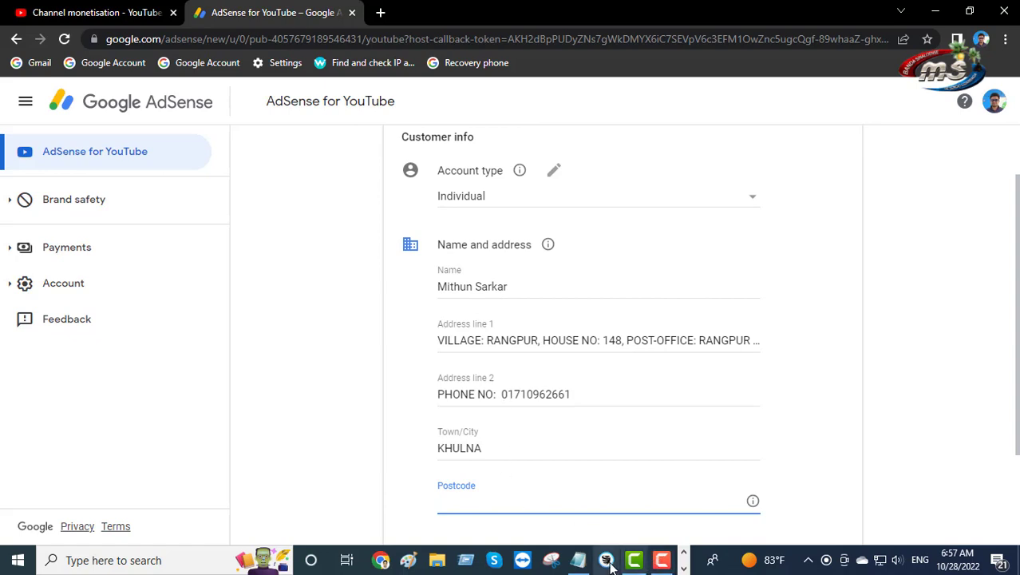
click(575, 561)
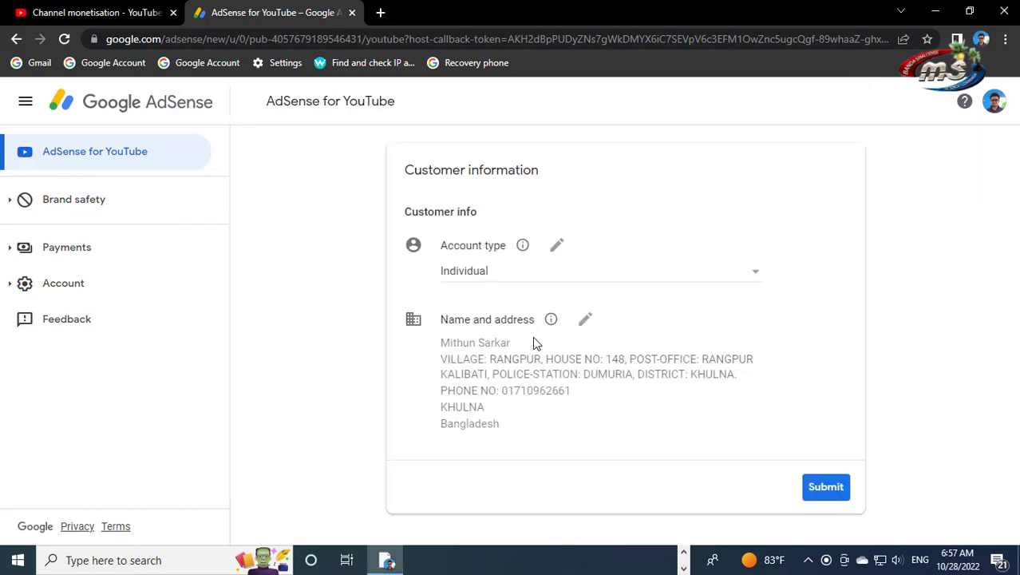
click(584, 318)
scroll(568, 316, down, 3)
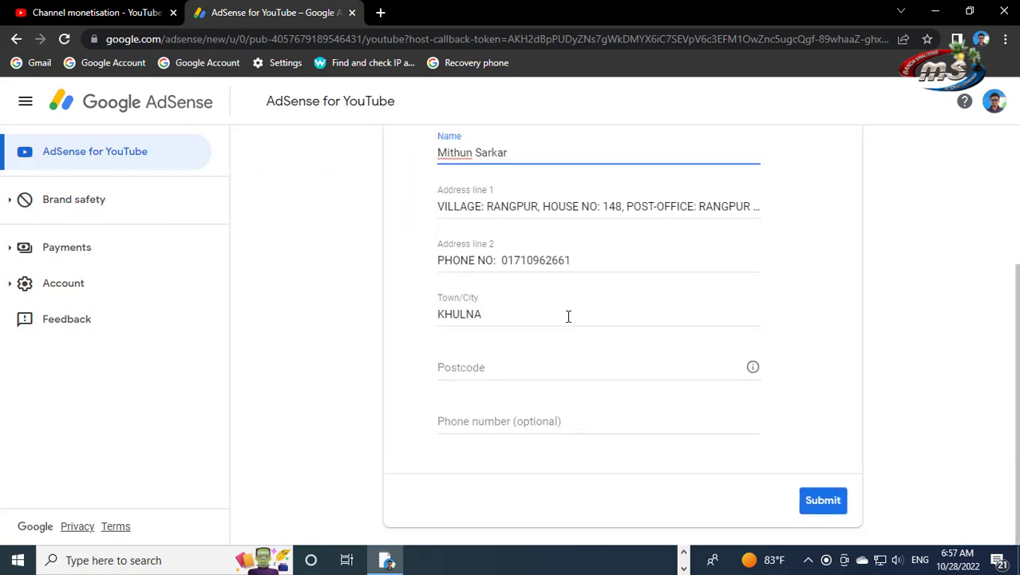
click(481, 374)
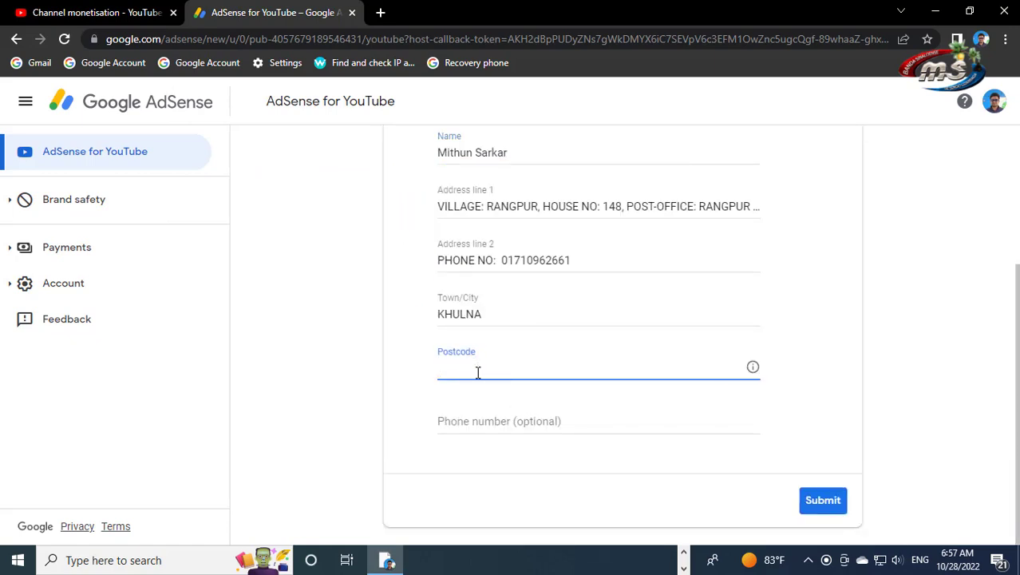
text(9253)
Copy the number from Address line 2 and paste it into the optional Phone number field
click(478, 422)
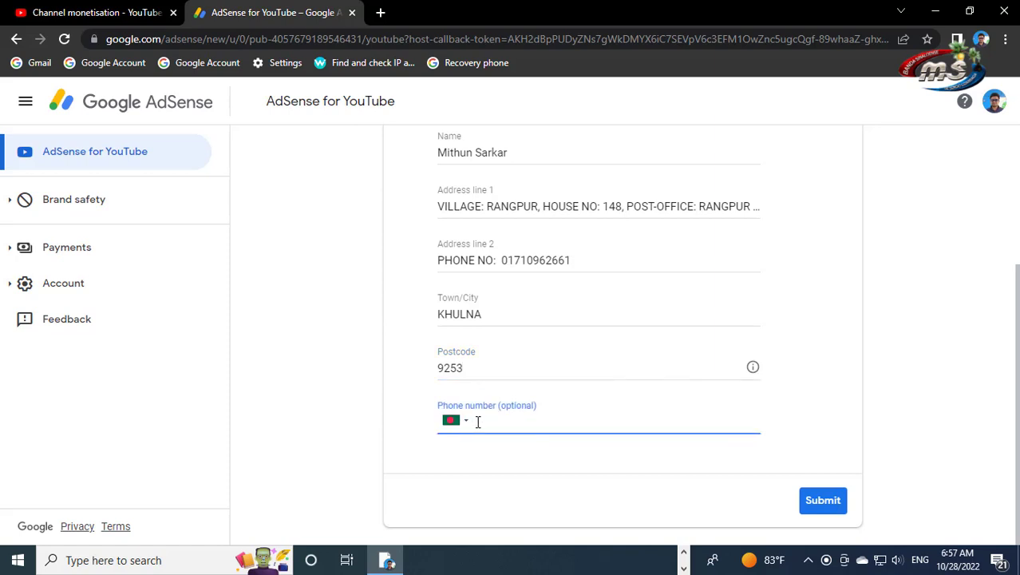
double_click(528, 260)
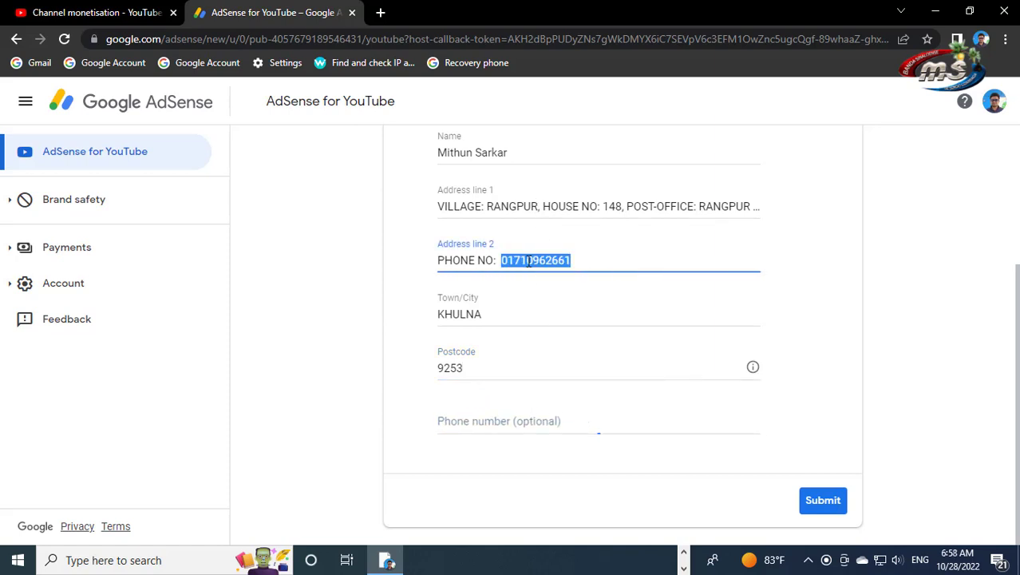
right_click(528, 262)
click(565, 317)
right_click(523, 419)
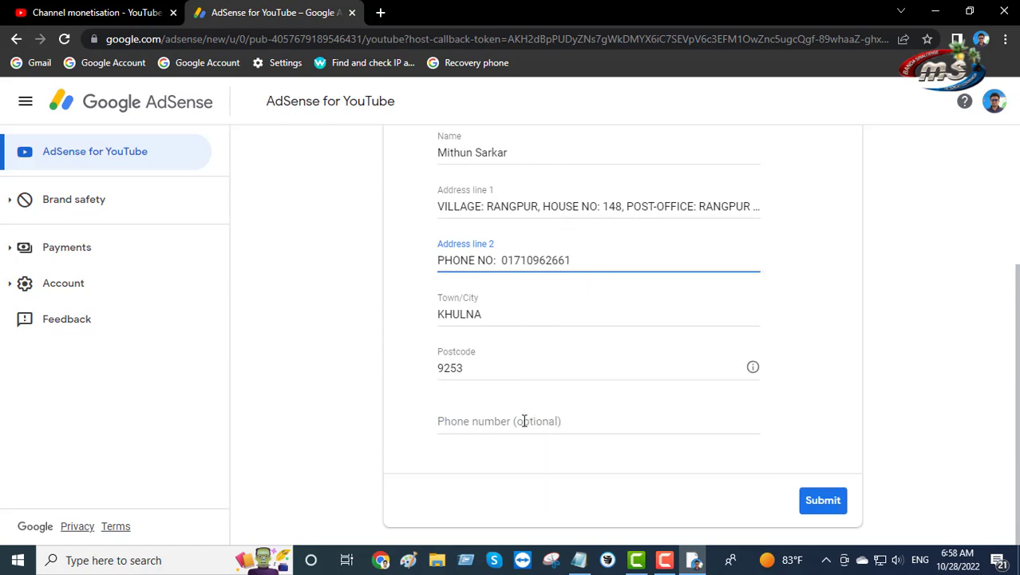
click(477, 429)
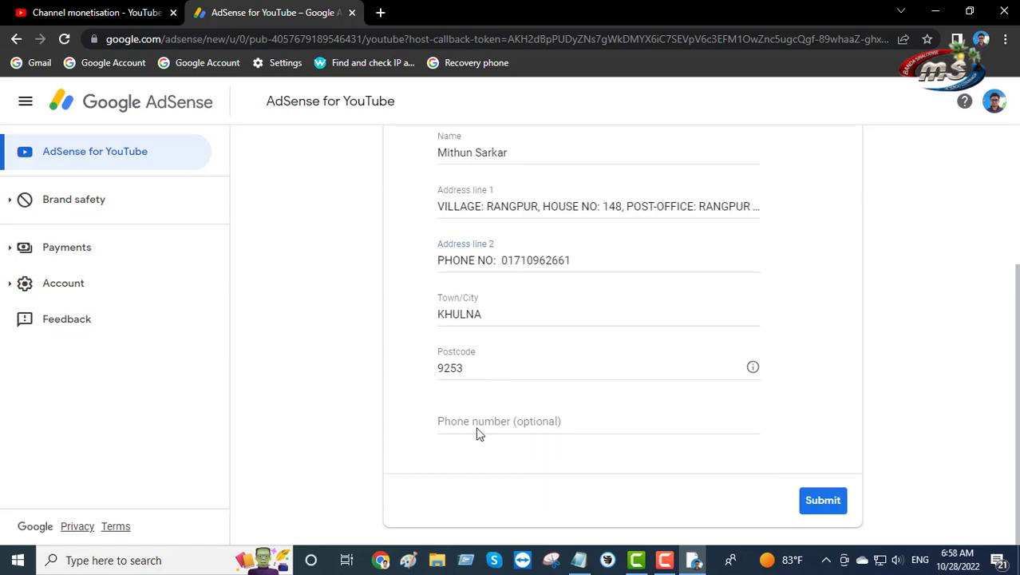
click(478, 424)
right_click(498, 421)
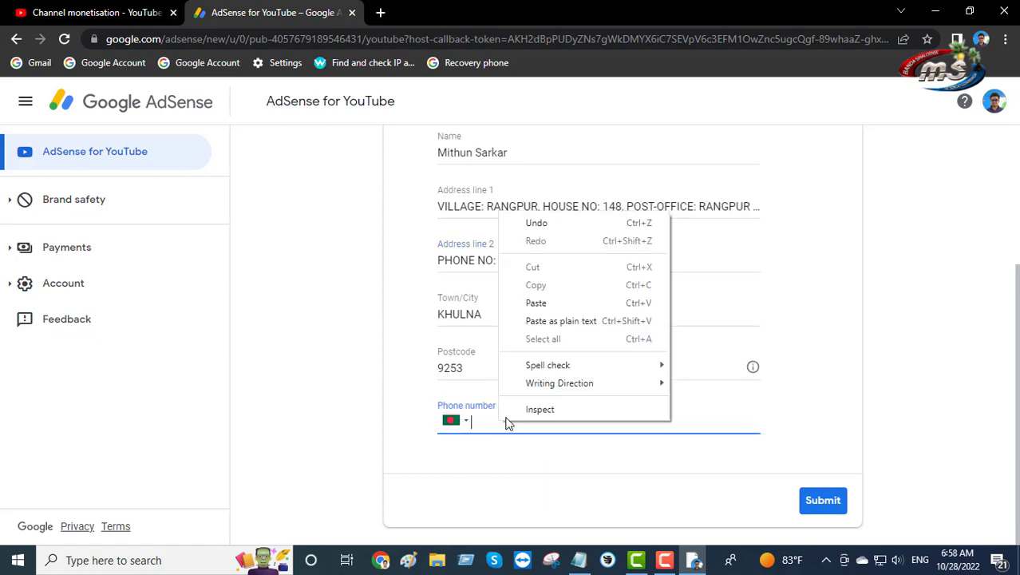
click(537, 303)
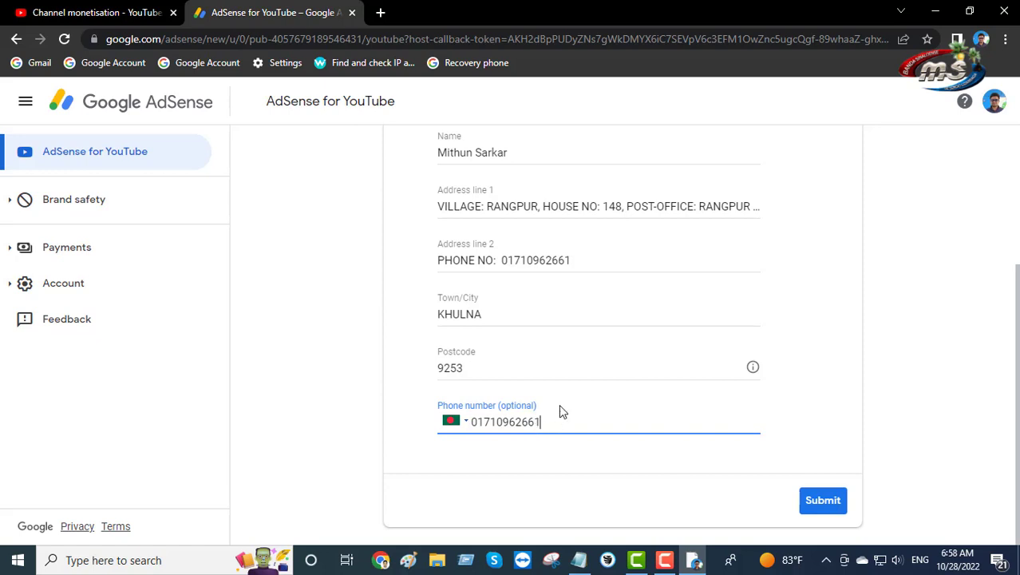
scroll(567, 370, up, 3)
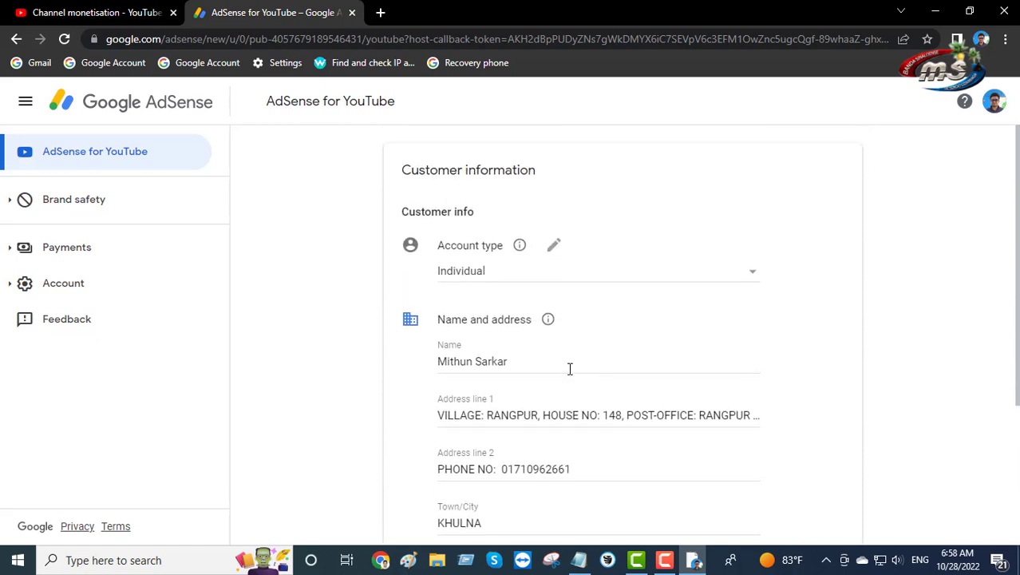
scroll(496, 312, down, 2)
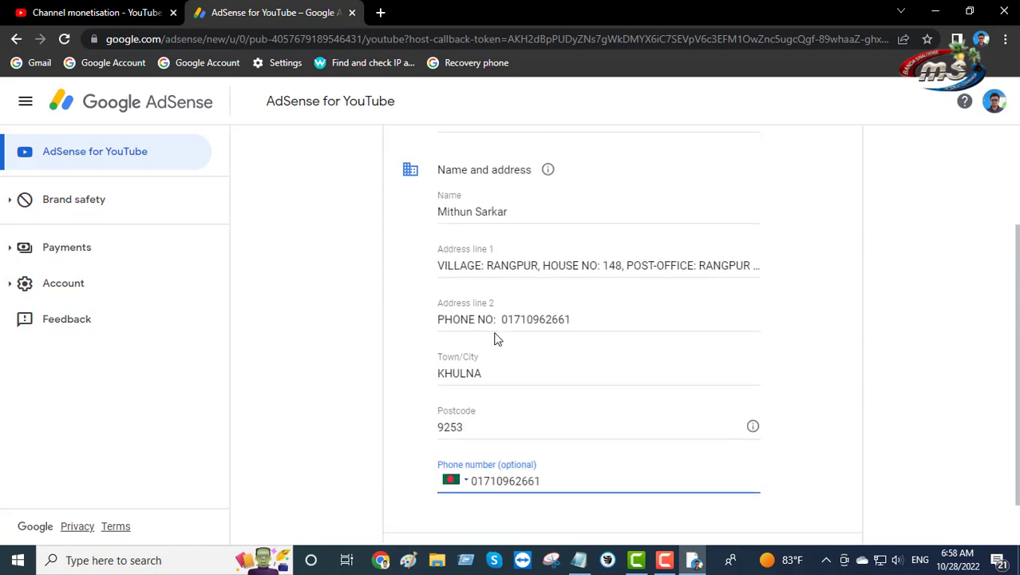
scroll(495, 337, down, 1)
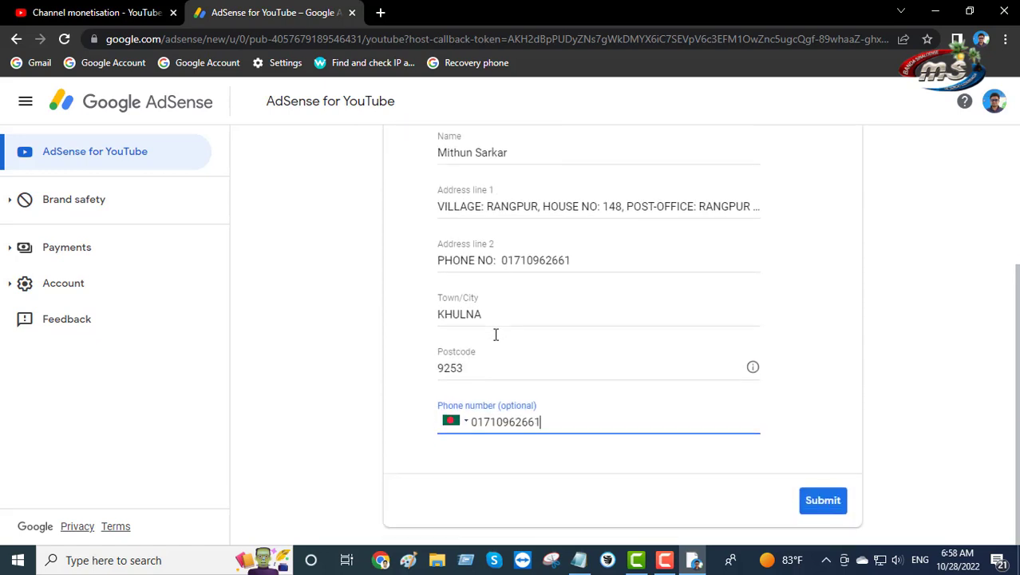
Submit the customer details and save the address in Chrome's popup
click(832, 503)
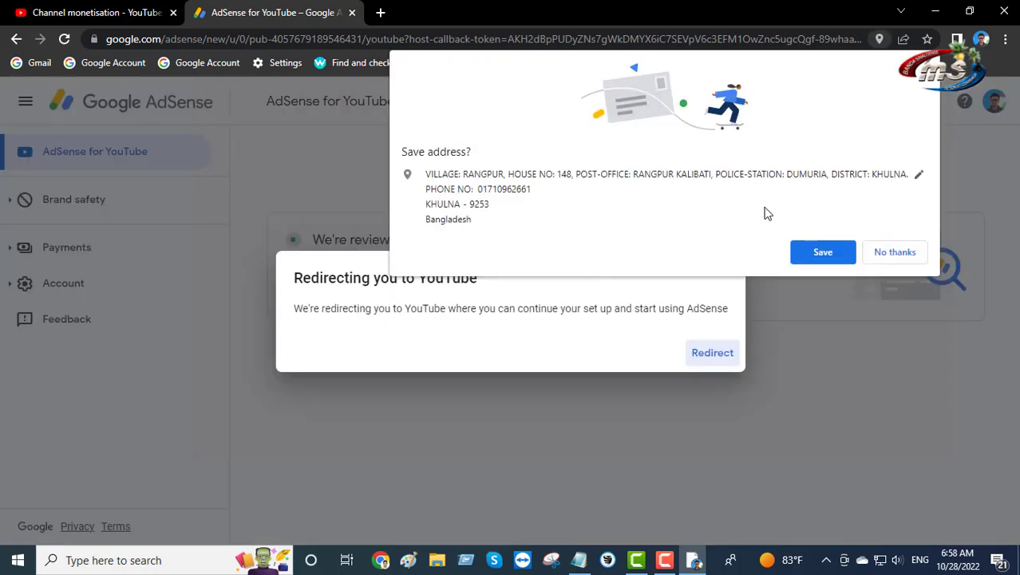
click(825, 254)
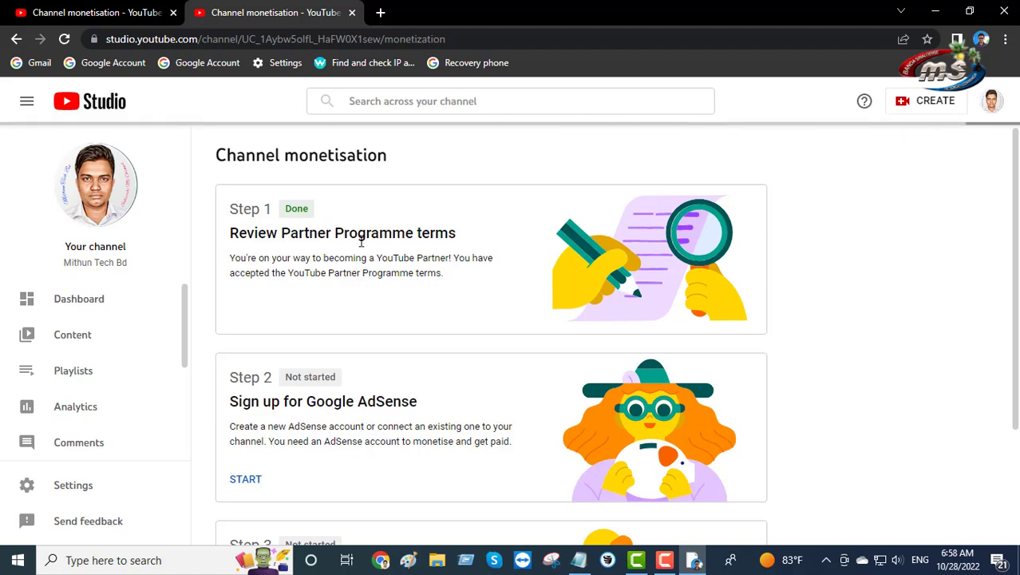
Scroll the Channel monetisation page to review the status of Steps 1, 2 and 3
scroll(409, 346, down, 2)
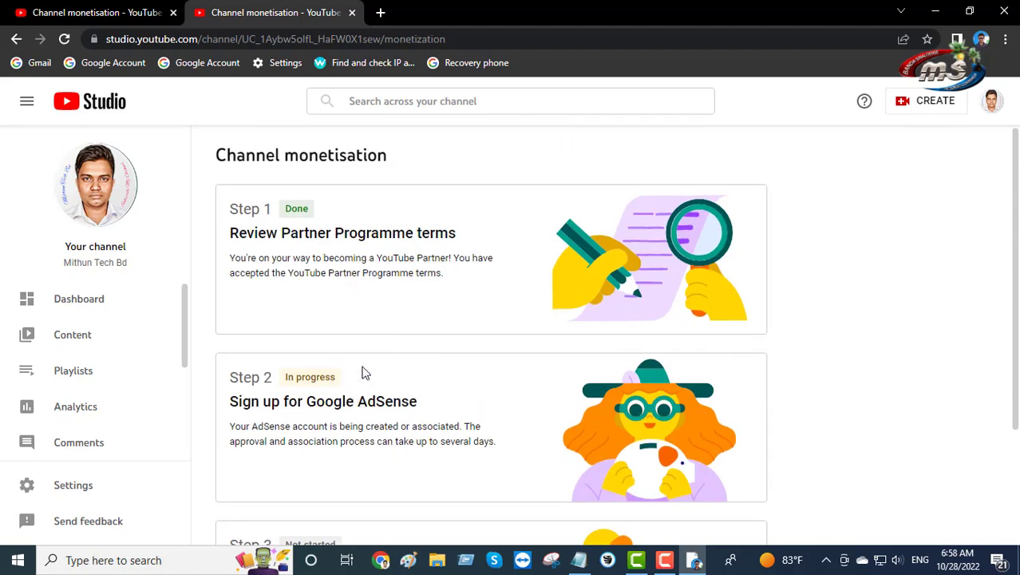
scroll(361, 372, down, 2)
scroll(361, 352, up, 2)
scroll(360, 352, down, 2)
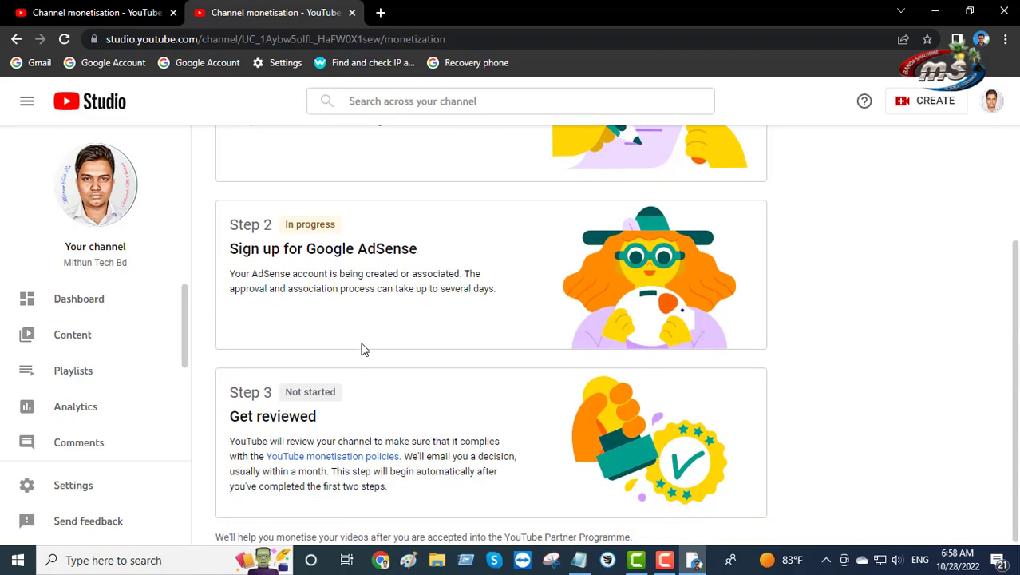
scroll(361, 350, up, 1)
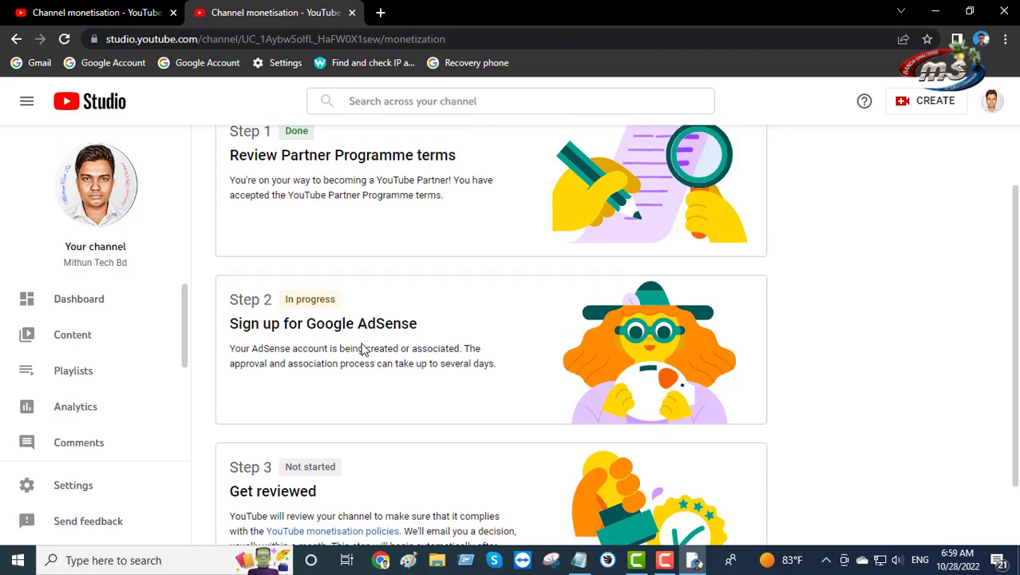
scroll(362, 348, up, 1)
scroll(362, 341, down, 2)
scroll(363, 341, up, 1)
scroll(363, 343, down, 1)
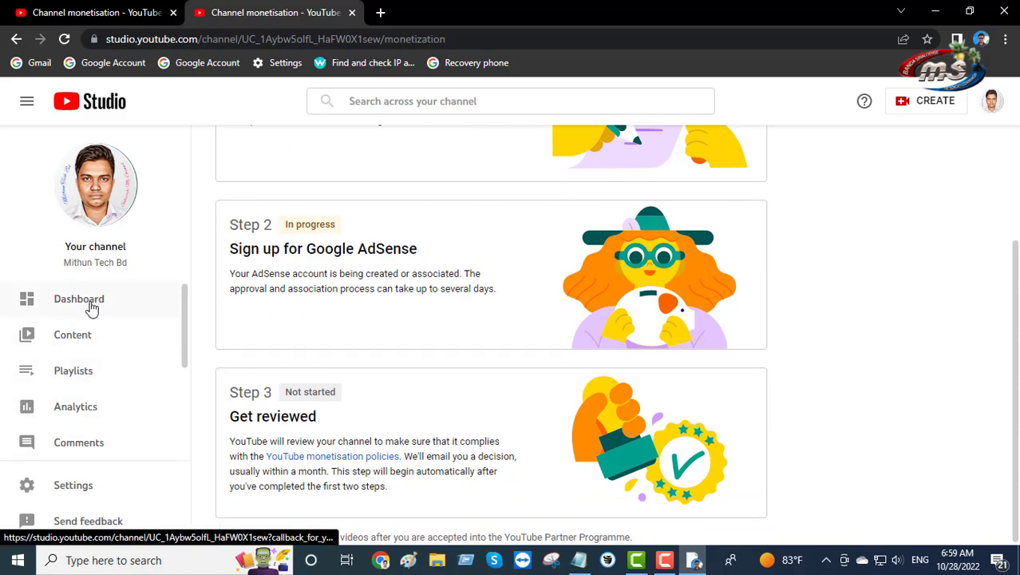
scroll(114, 433, down, 2)
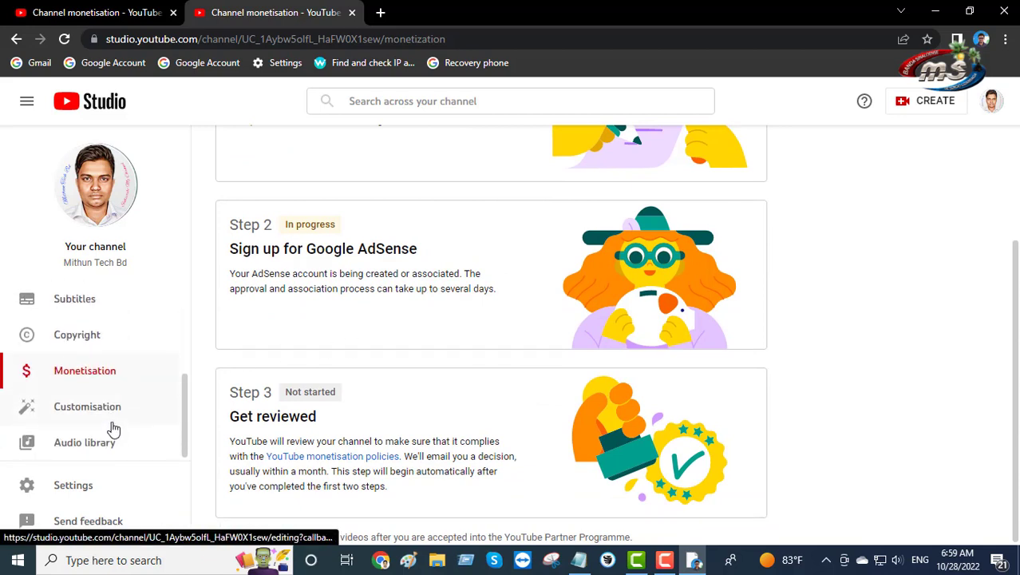
scroll(108, 445, up, 3)
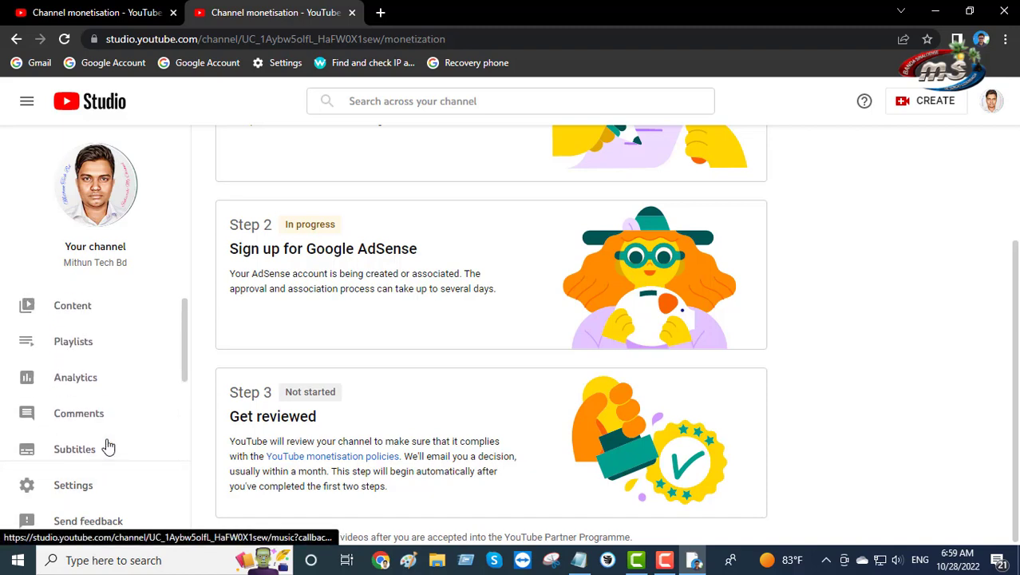
scroll(410, 398, up, 2)
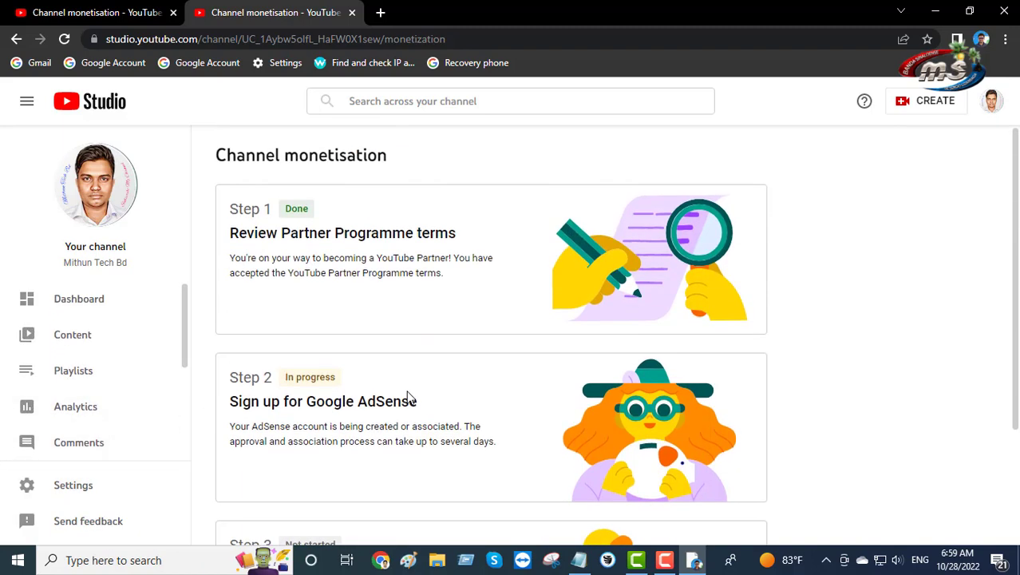
scroll(409, 398, down, 2)
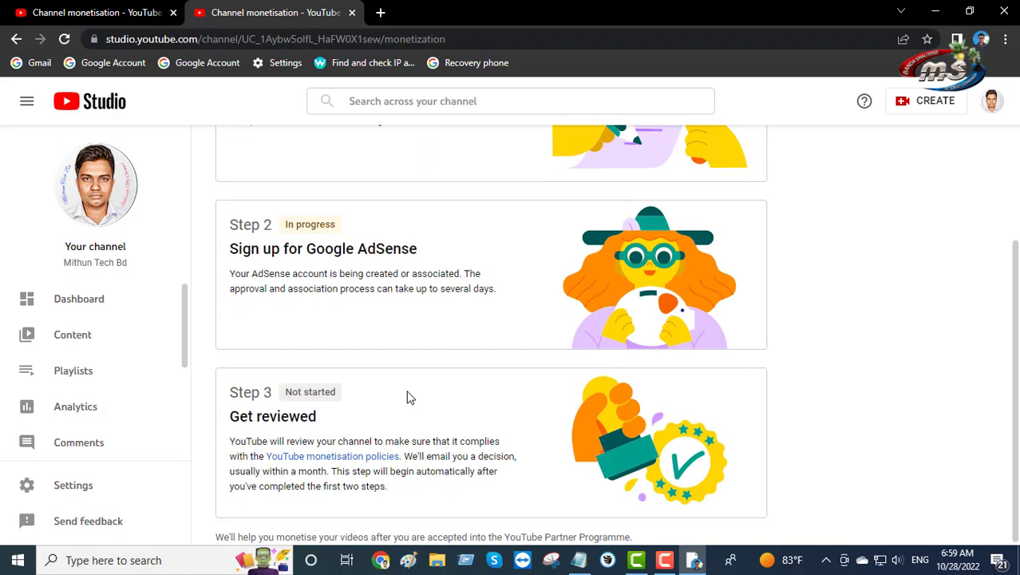
scroll(408, 396, up, 2)
scroll(408, 397, down, 2)
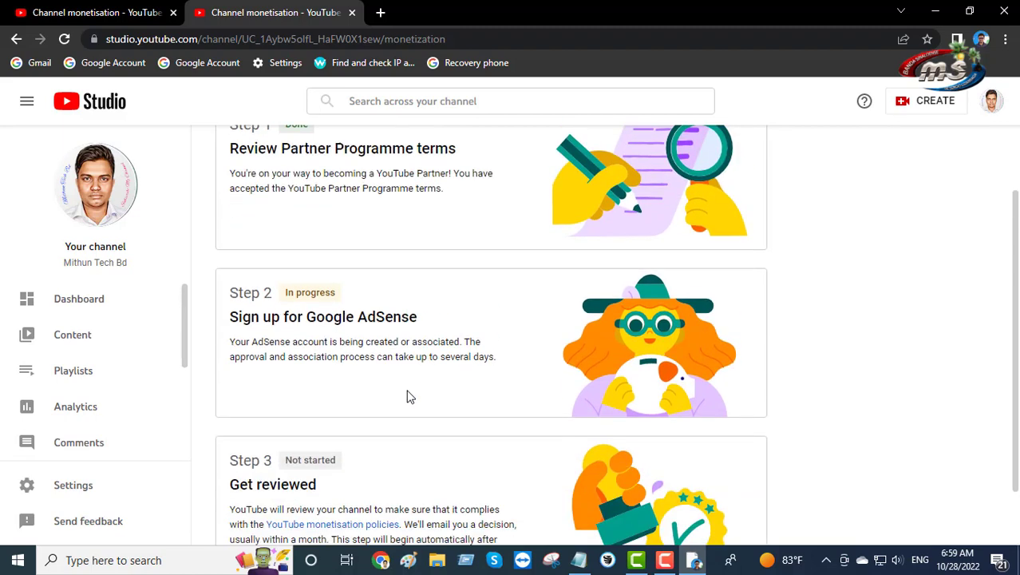
scroll(405, 395, up, 2)
scroll(405, 395, up, 2)
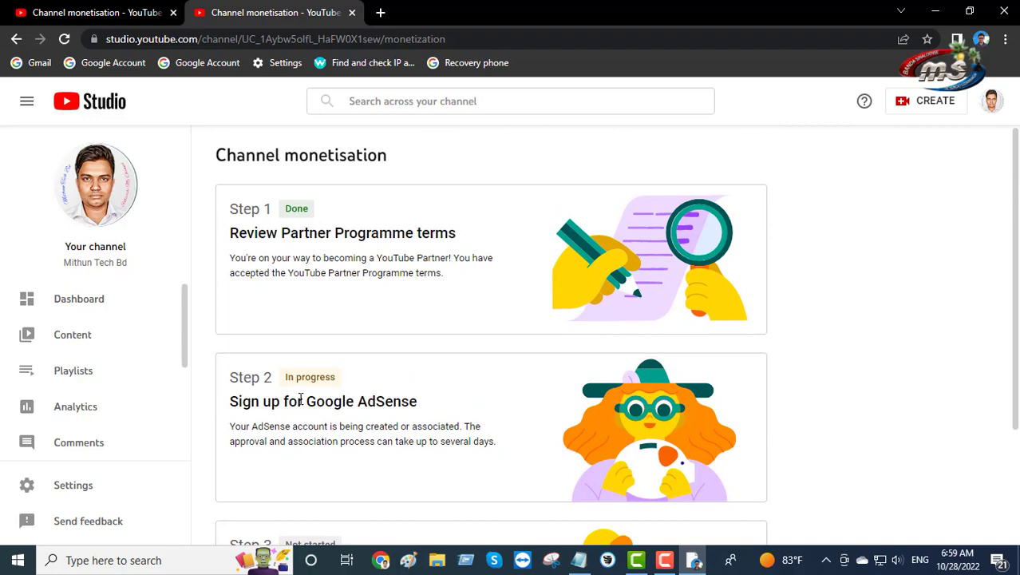
scroll(338, 399, down, 2)
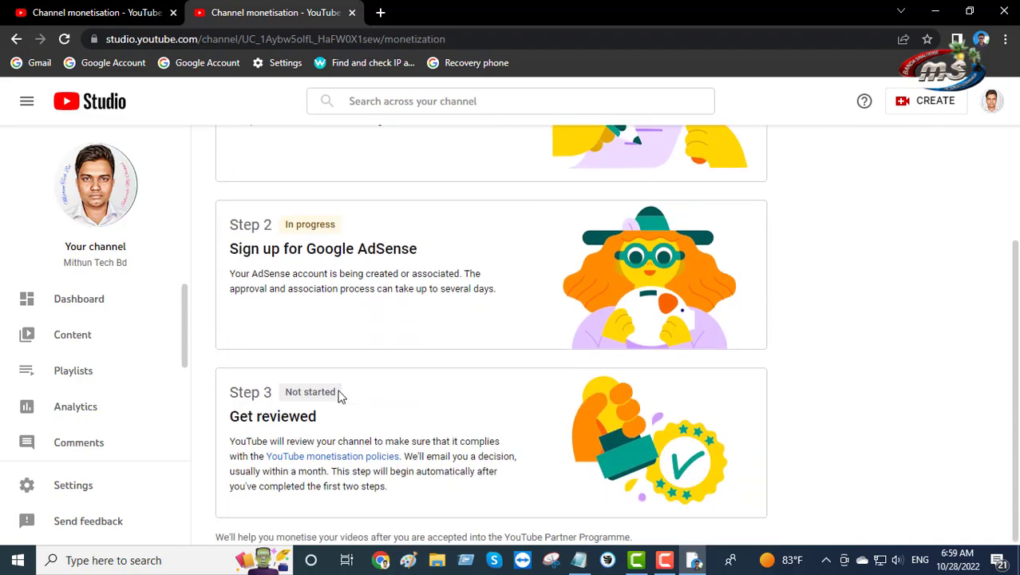